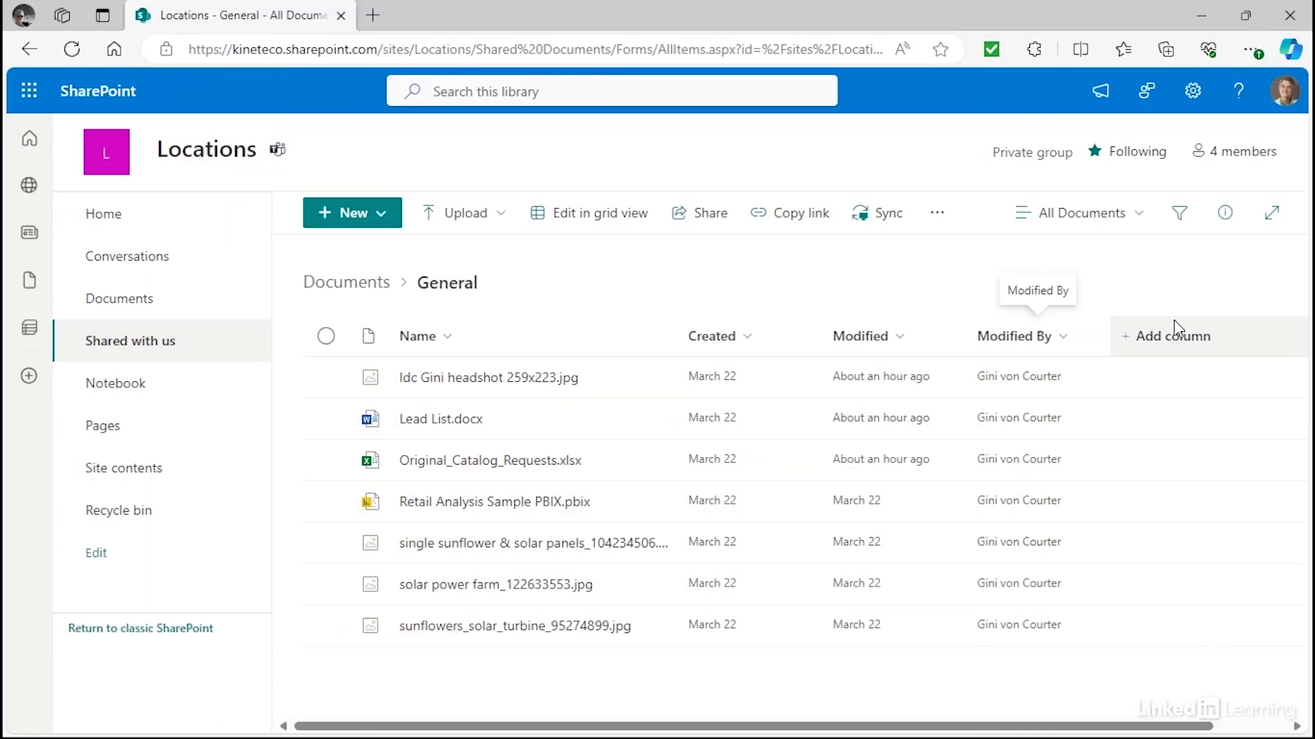
# Step: Open the new-column menu and check the column display settings, closing them unchanged
pyautogui.click(1177, 336)
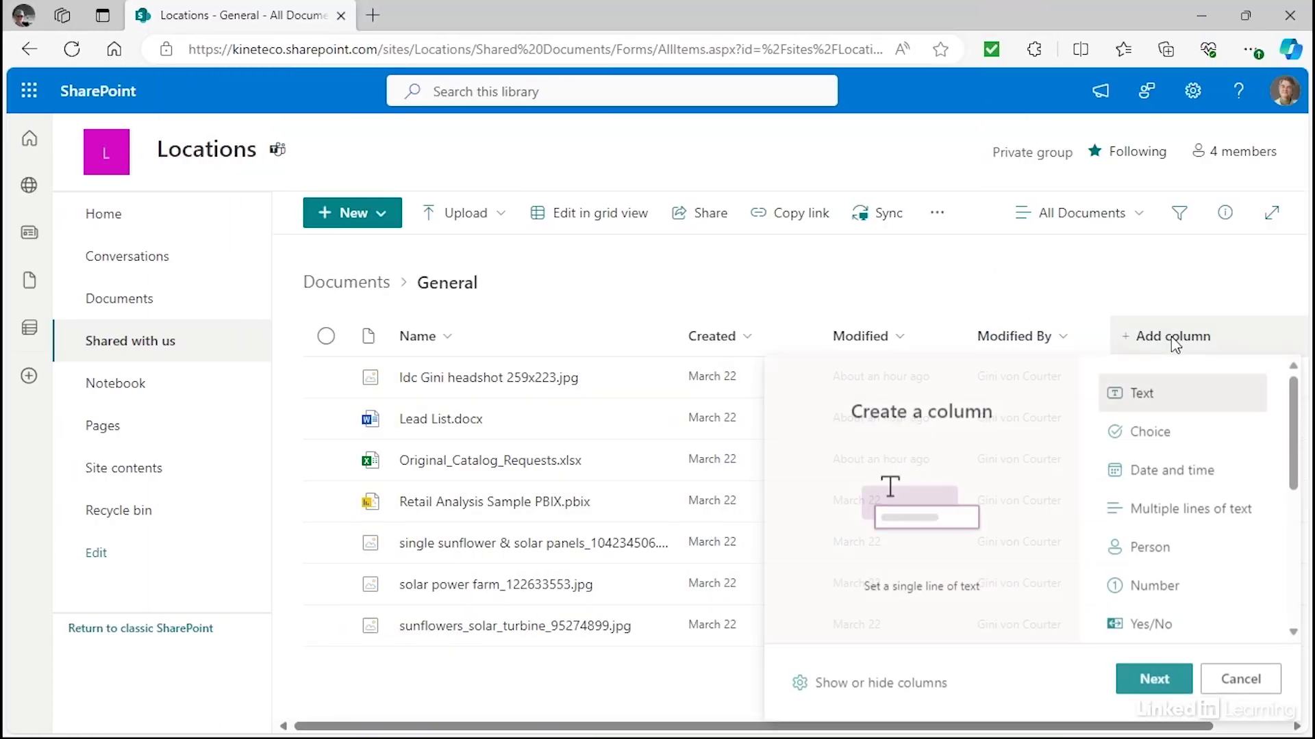
pyautogui.click(868, 685)
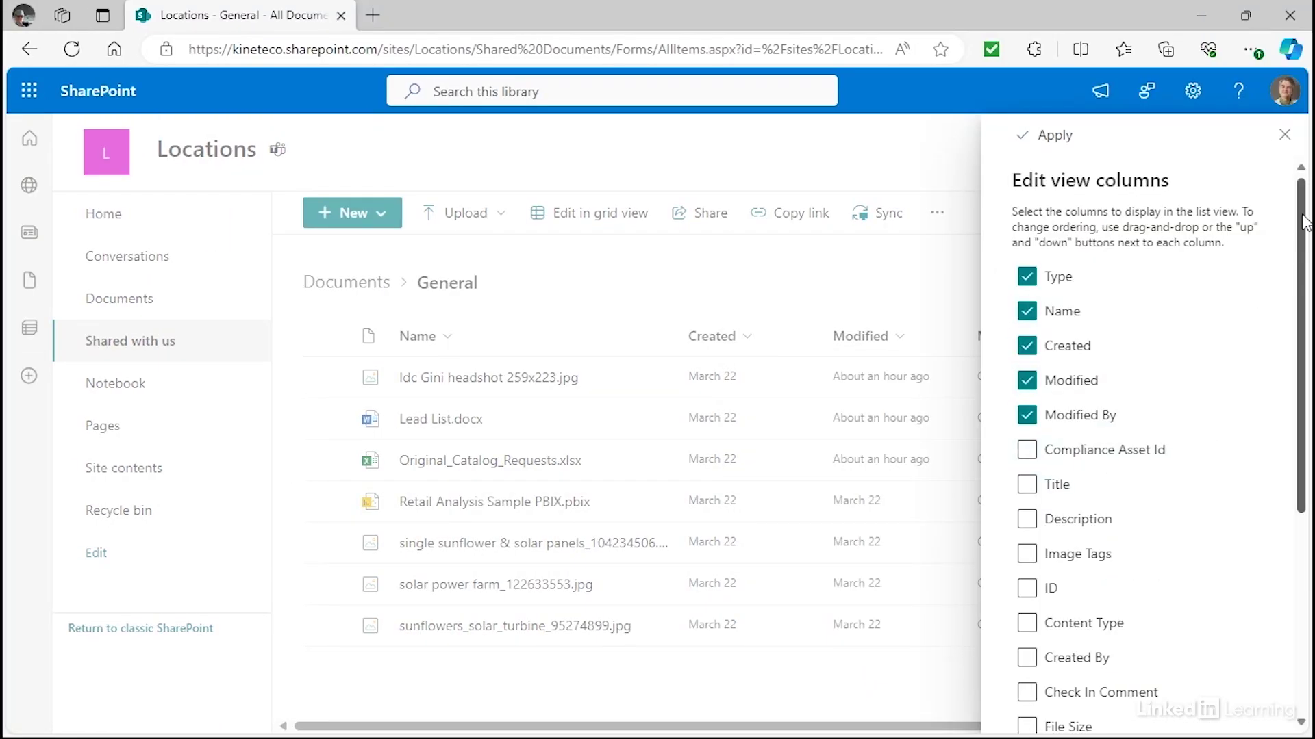
pyautogui.moveTo(1305, 221)
pyautogui.mouseDown()
pyautogui.moveTo(1310, 471)
pyautogui.moveTo(1304, 176)
pyautogui.mouseUp()
pyautogui.click(1285, 134)
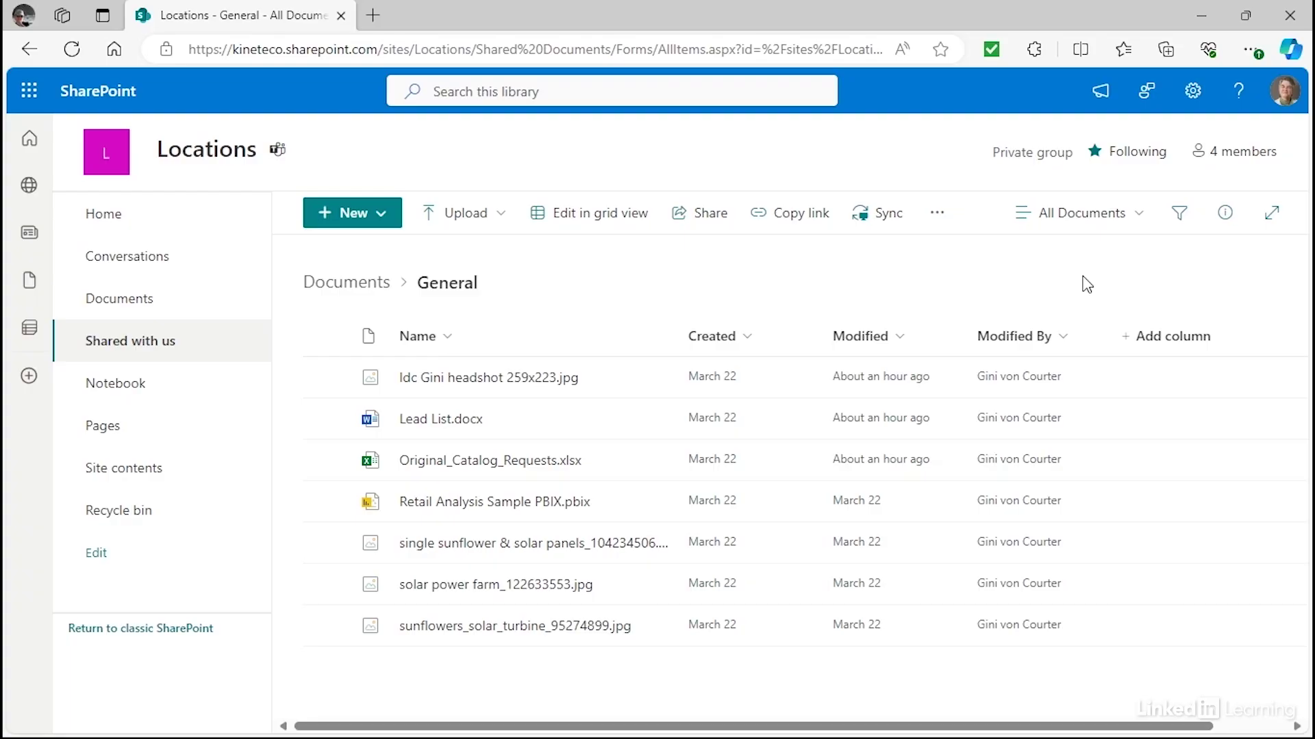
# Step: Pick Choice as the new column type after previewing Text, Date and time, and Person
pyautogui.click(1151, 342)
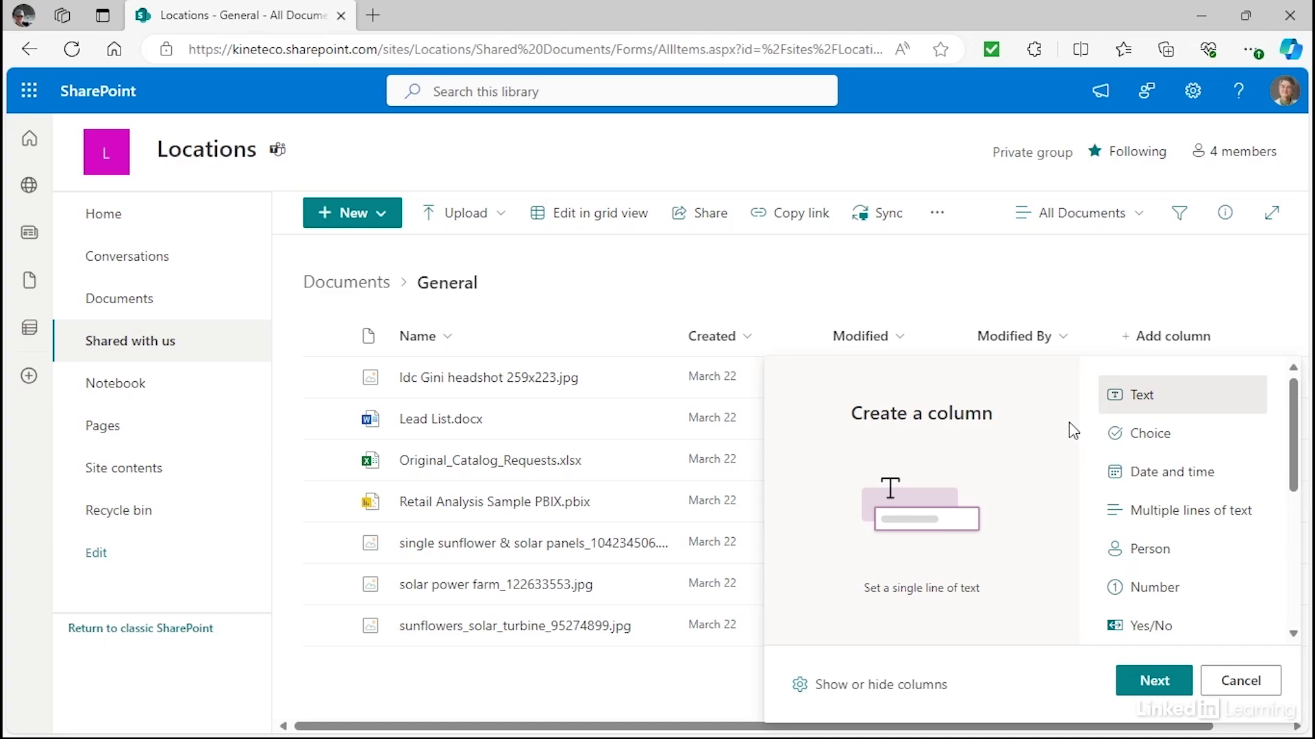
pyautogui.click(1142, 436)
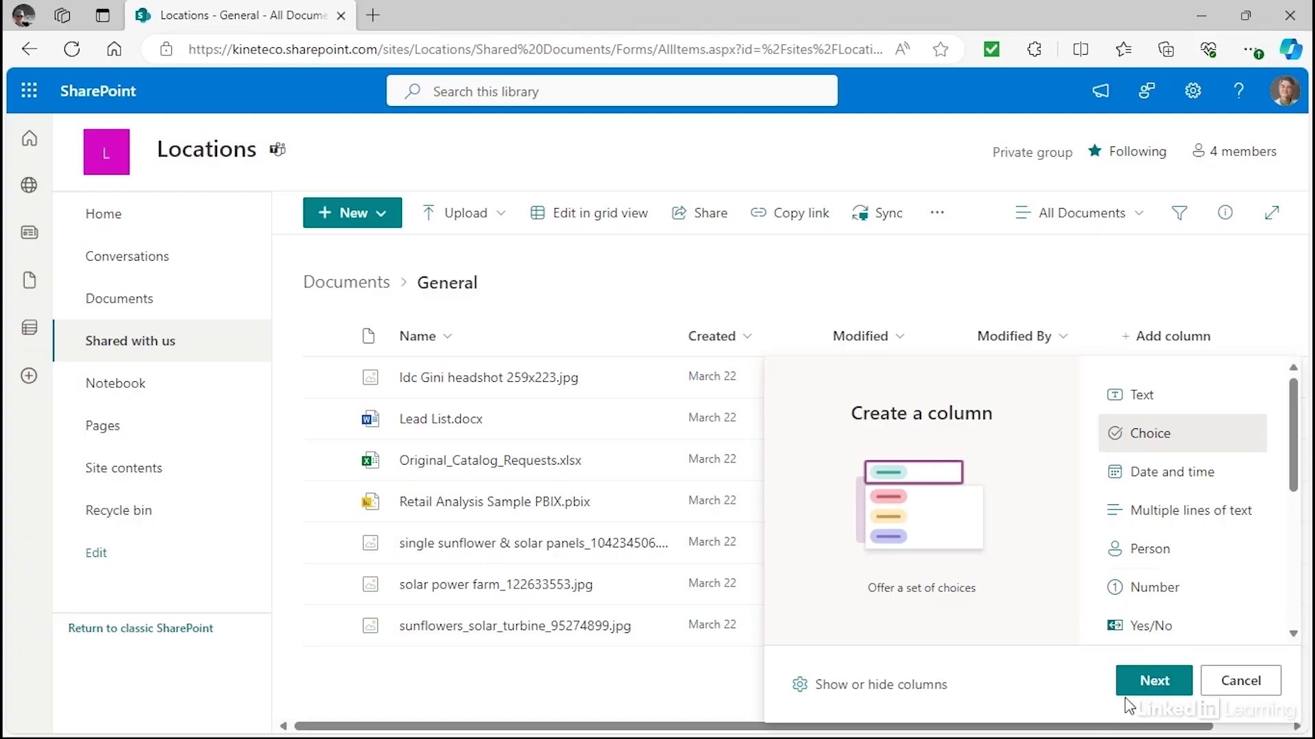
pyautogui.moveTo(1297, 410)
pyautogui.mouseDown()
pyautogui.moveTo(1301, 427)
pyautogui.moveTo(1306, 396)
pyautogui.mouseUp()
pyautogui.click(1139, 400)
pyautogui.click(1142, 477)
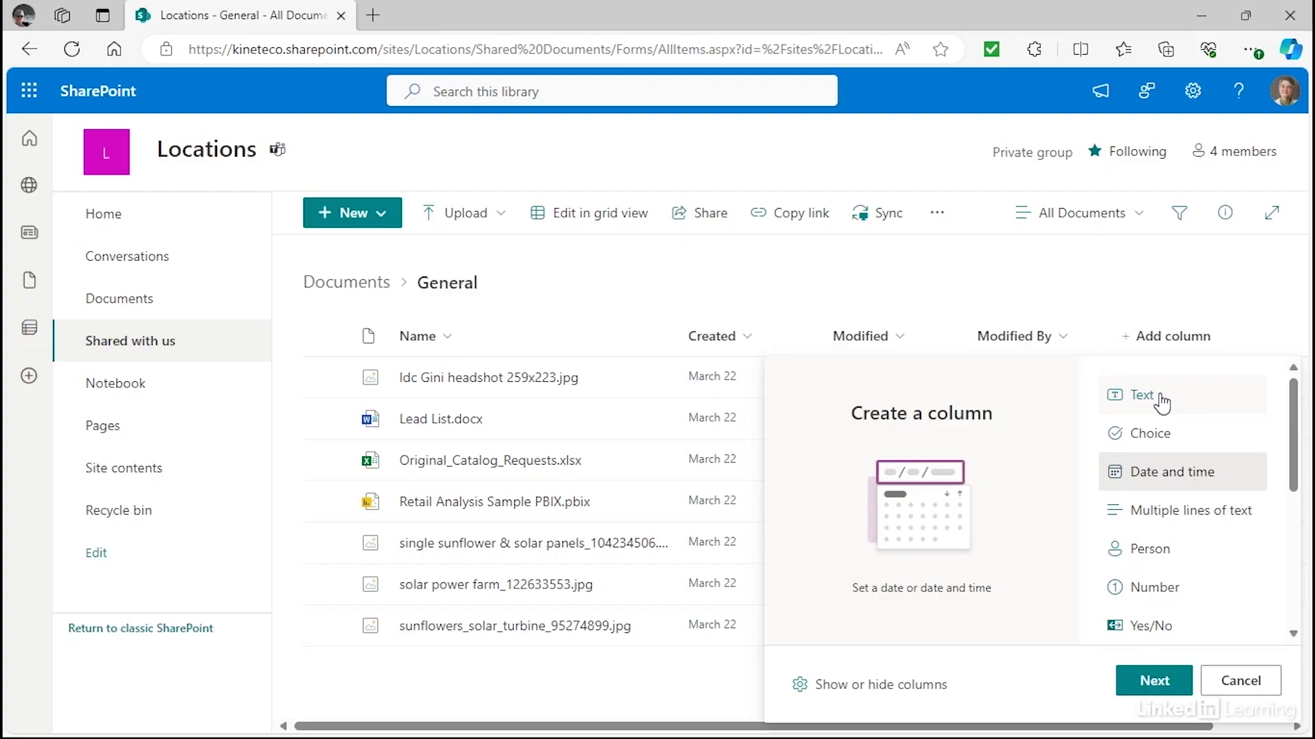
pyautogui.scroll(-1, 1297, 406)
pyautogui.click(1130, 503)
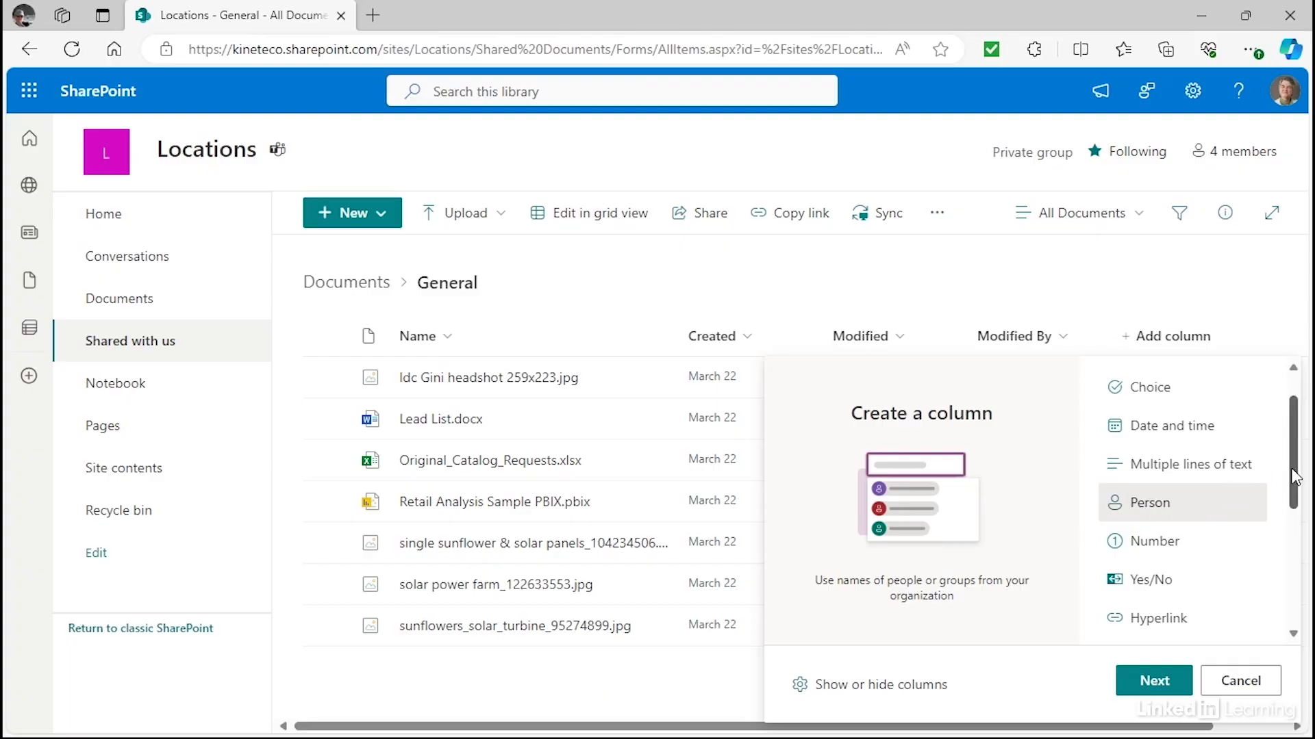
pyautogui.moveTo(1294, 475)
pyautogui.mouseDown()
pyautogui.moveTo(1297, 428)
pyautogui.moveTo(1296, 575)
pyautogui.moveTo(1310, 388)
pyautogui.mouseUp()
pyautogui.click(1161, 434)
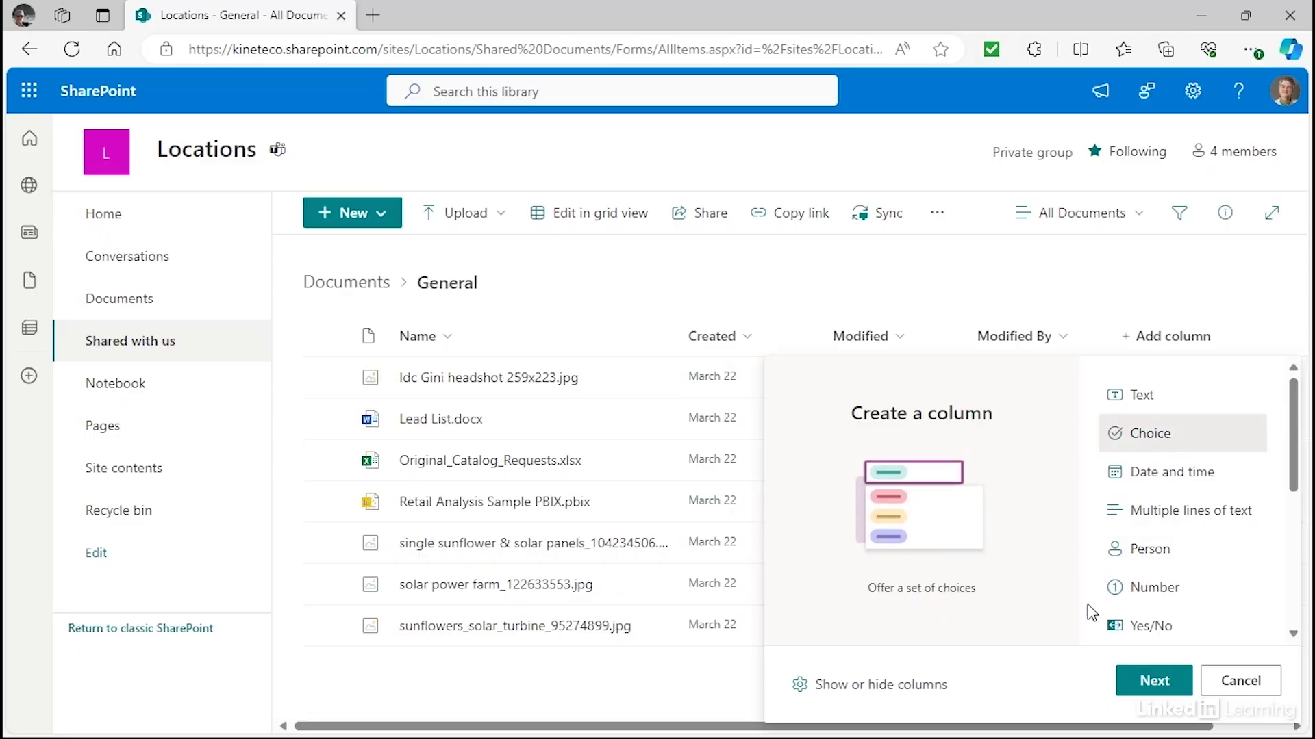
# Step: Keep the type as Choice, name the column Category, and describe it as 'Draft, Review, Final, Inactive'
pyautogui.click(1152, 680)
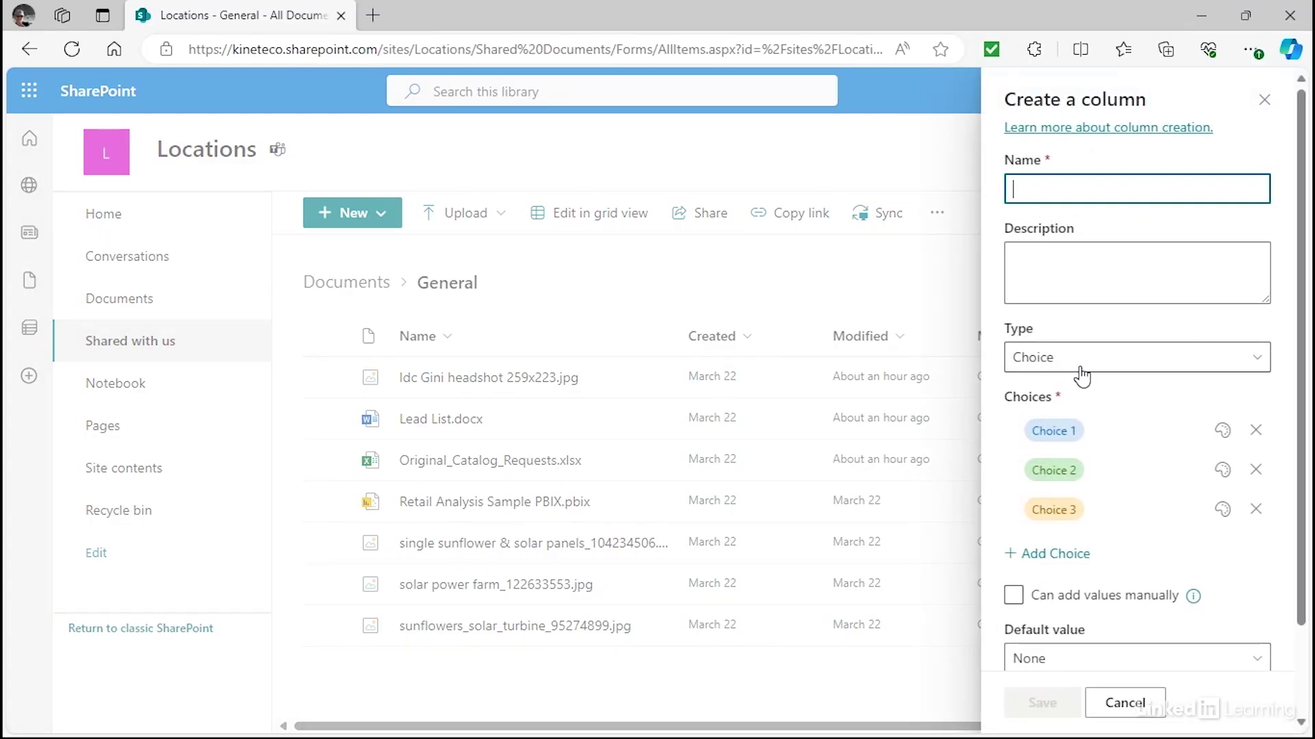
pyautogui.click(1080, 375)
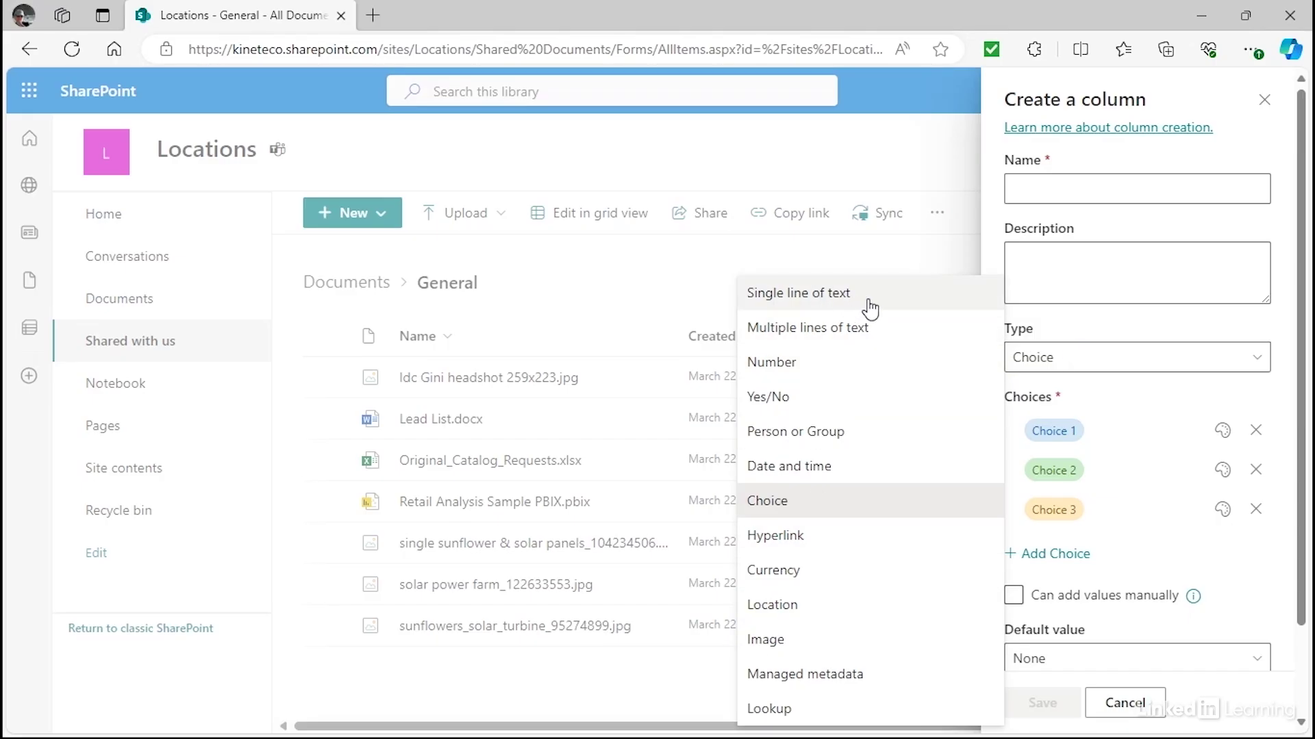
pyautogui.click(1082, 358)
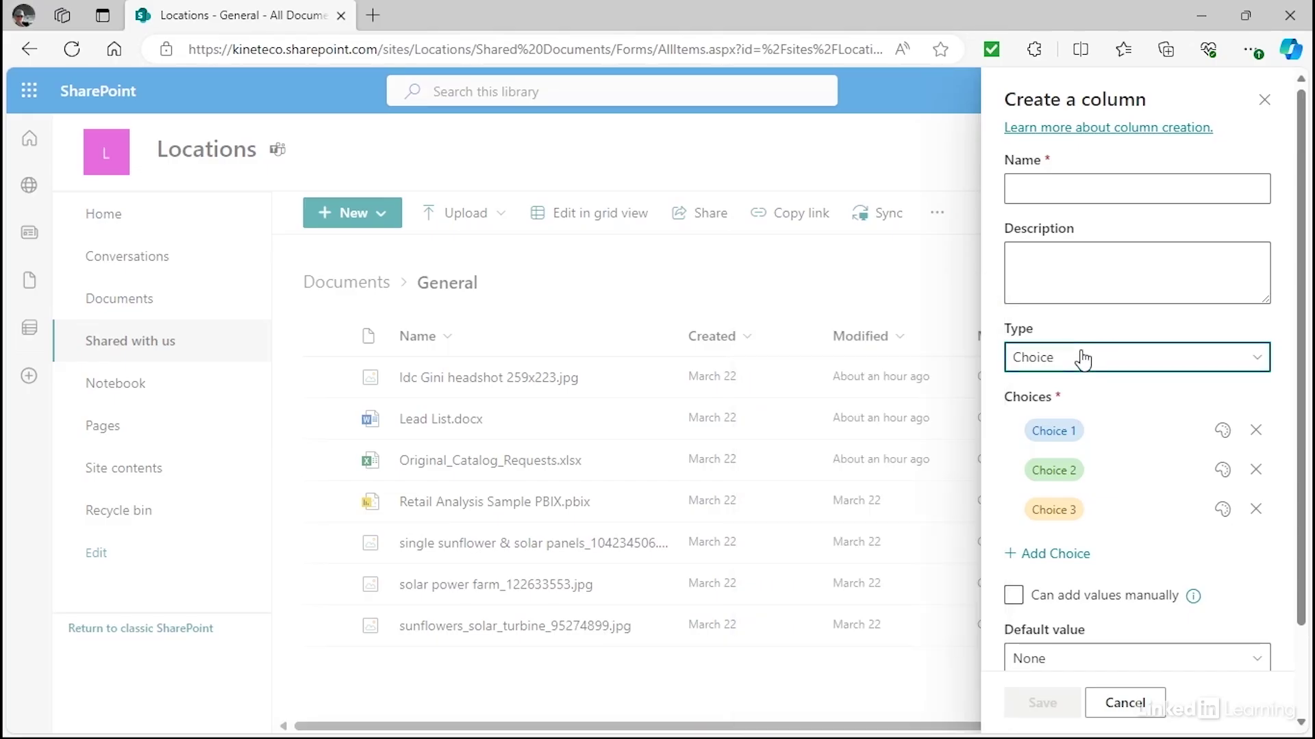
pyautogui.click(1041, 190)
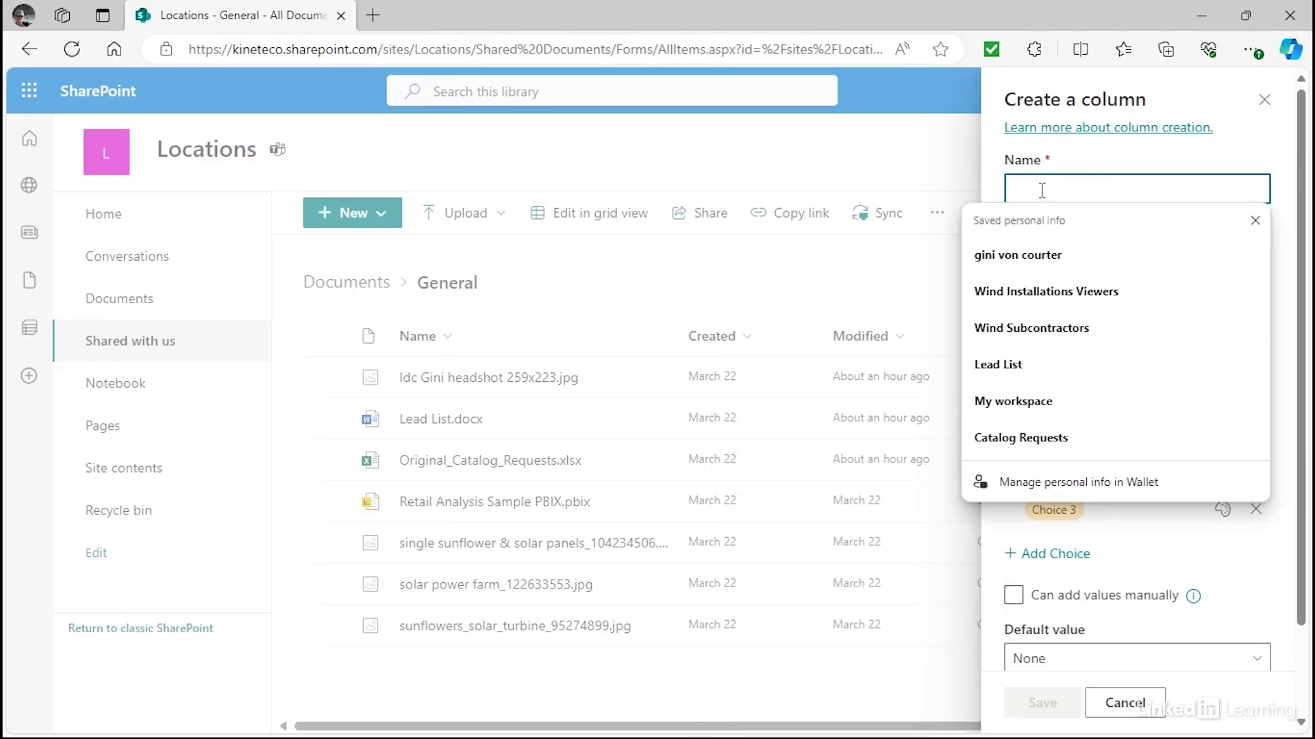
pyautogui.write('Category')
pyautogui.click(1099, 253)
pyautogui.click(1083, 189)
pyautogui.click(1089, 278)
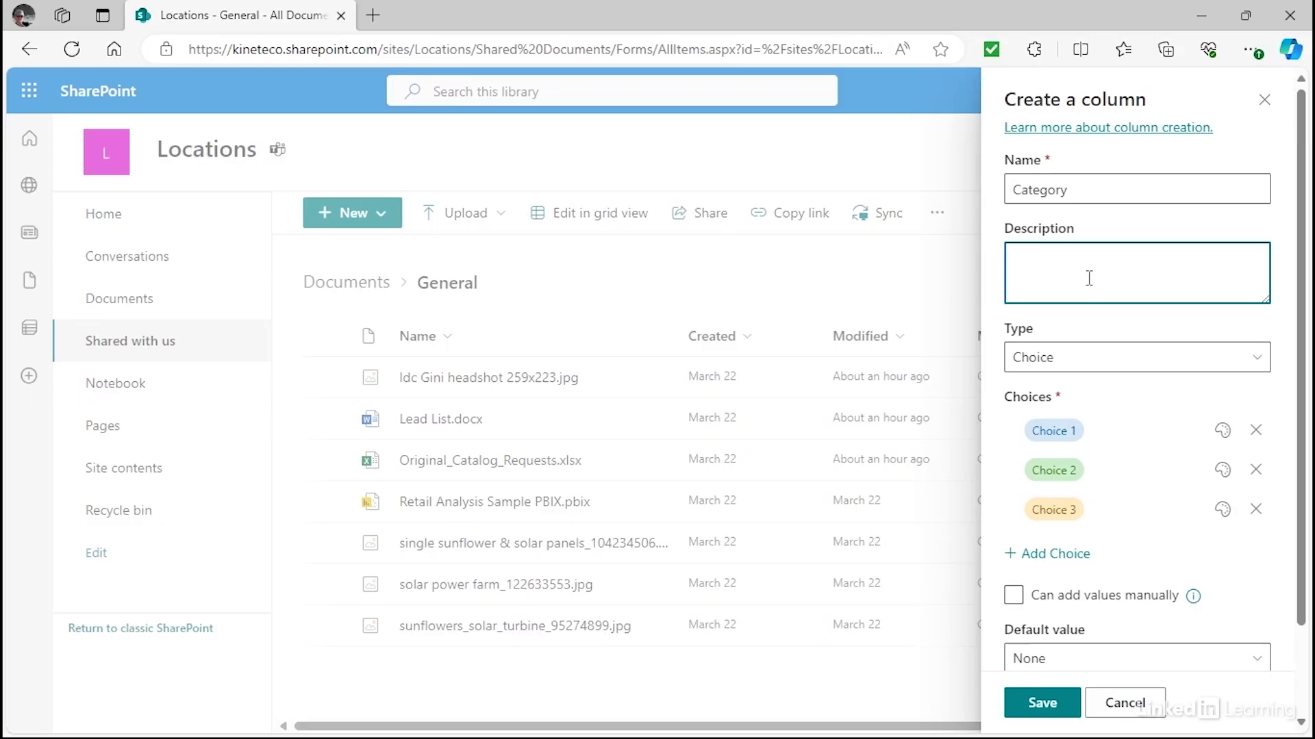
pyautogui.write('Draft, Review, Final, Inactive')
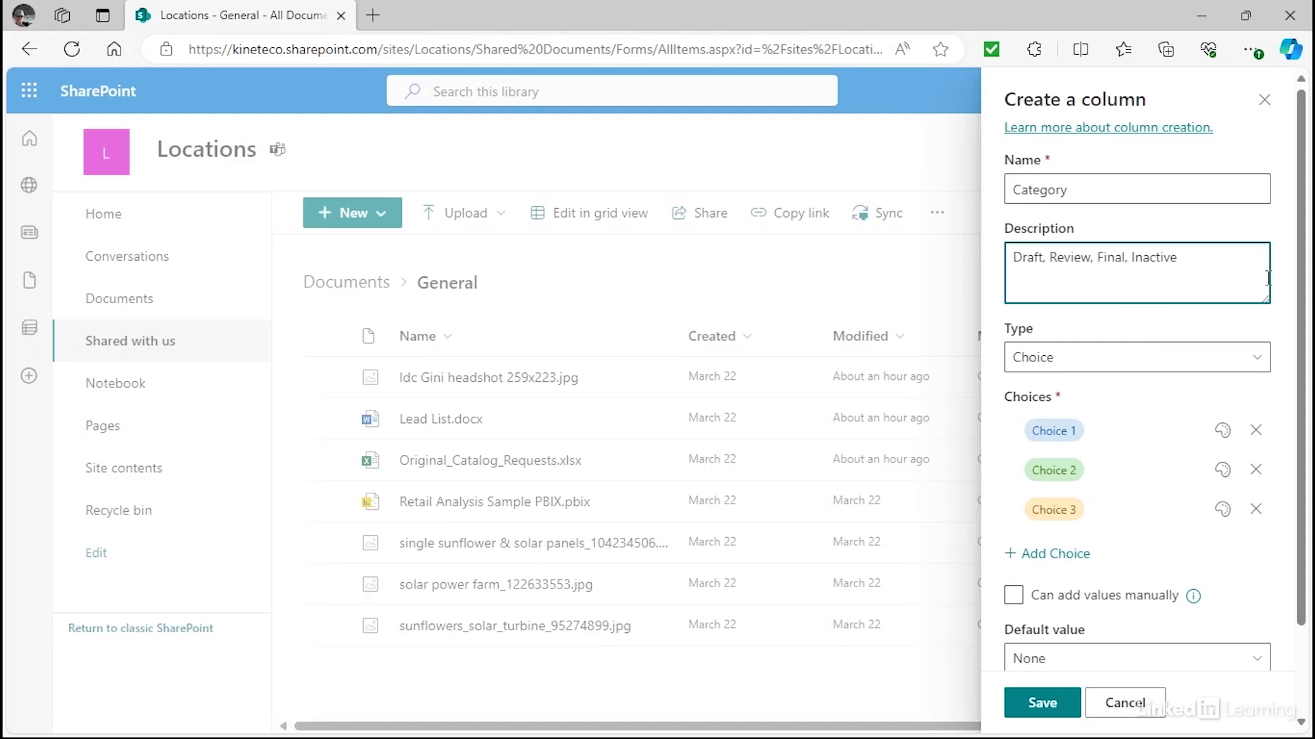
pyautogui.moveTo(1306, 264); pyautogui.dragTo(1311, 349)
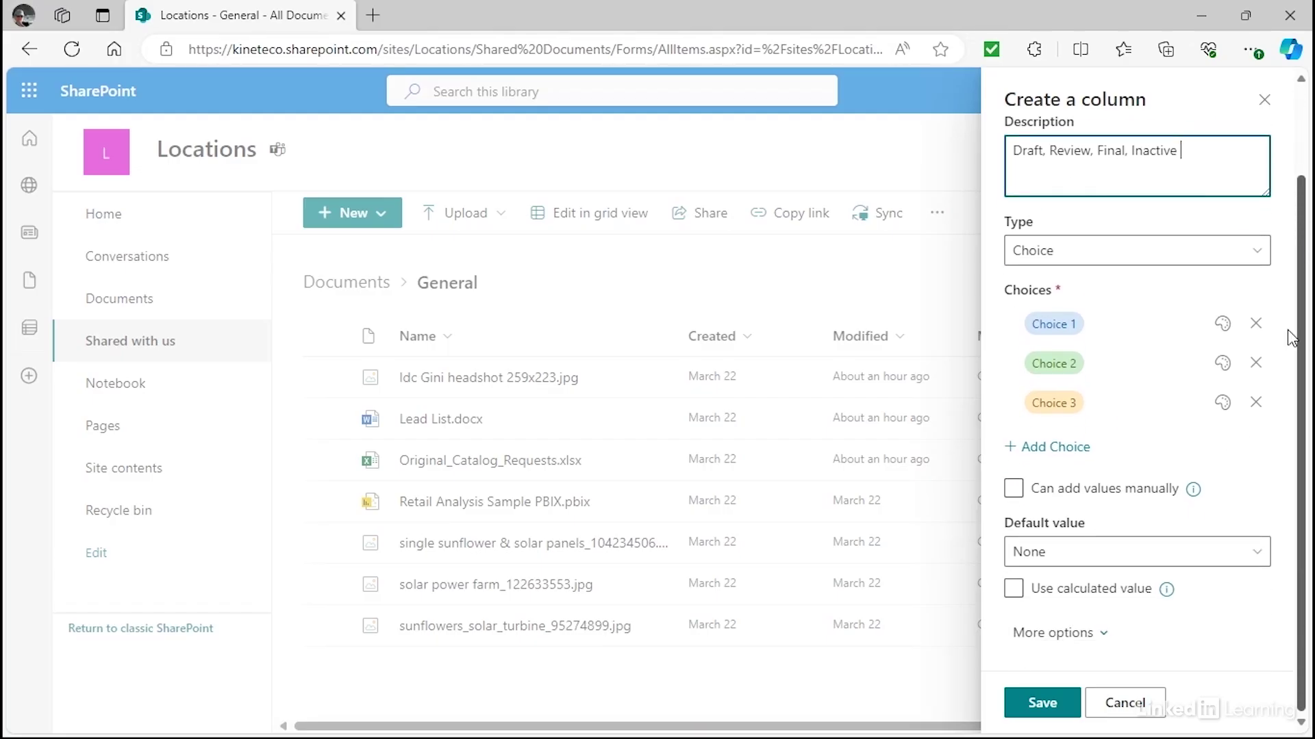
# Step: Rename the default choices to Draft, Review and Final, and add a fourth choice, Inactive
pyautogui.click(1056, 326)
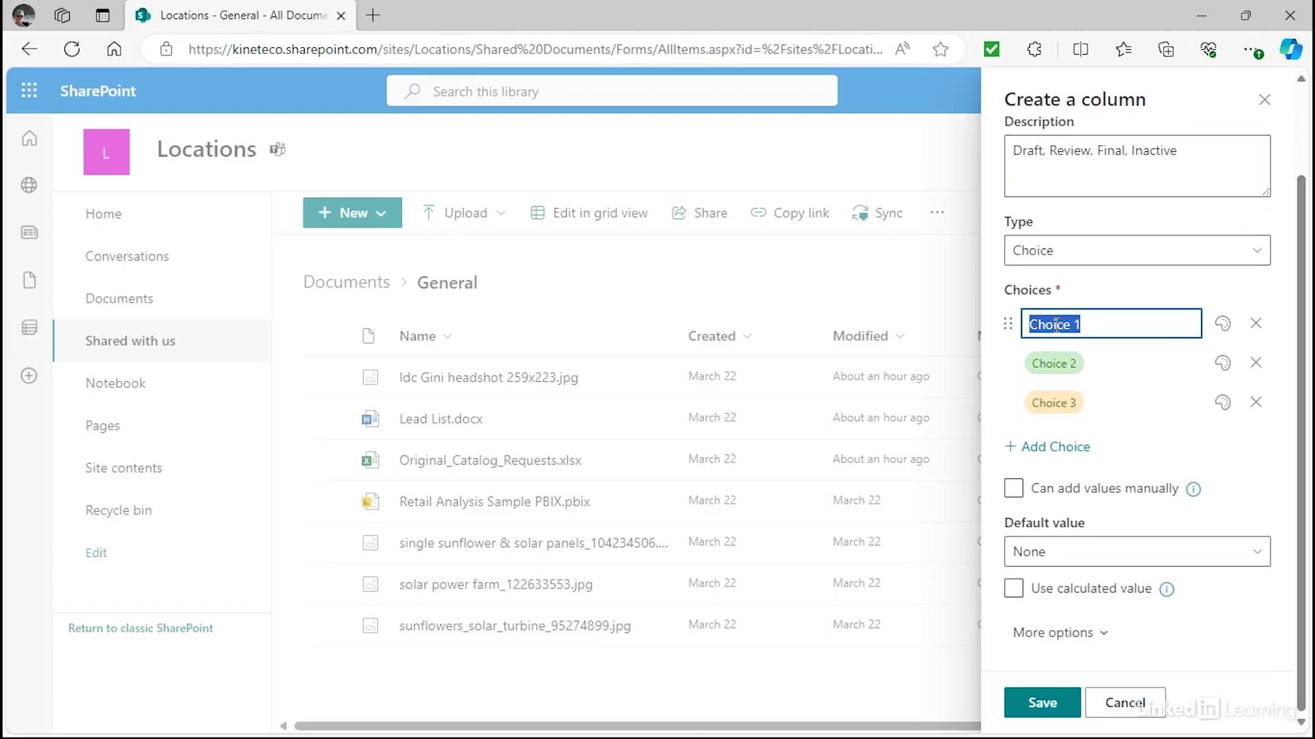
pyautogui.write('Draft')
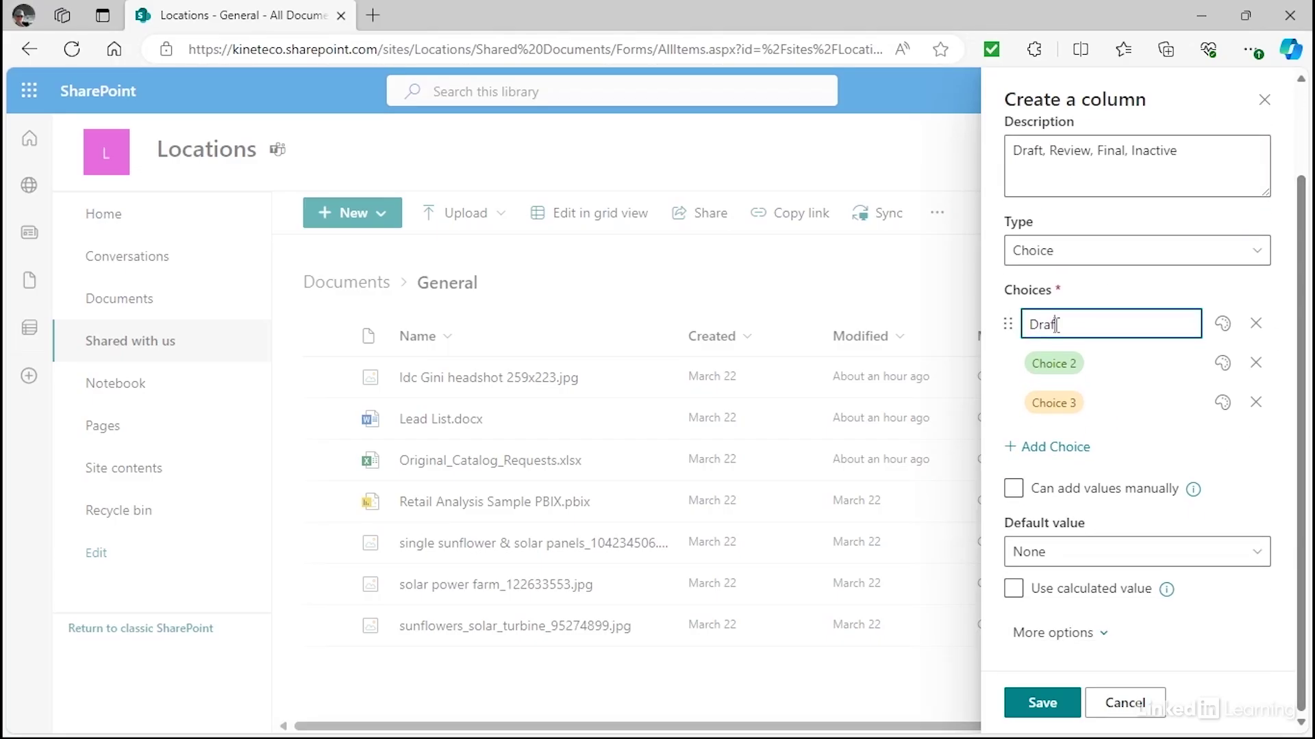
pyautogui.click(1059, 363)
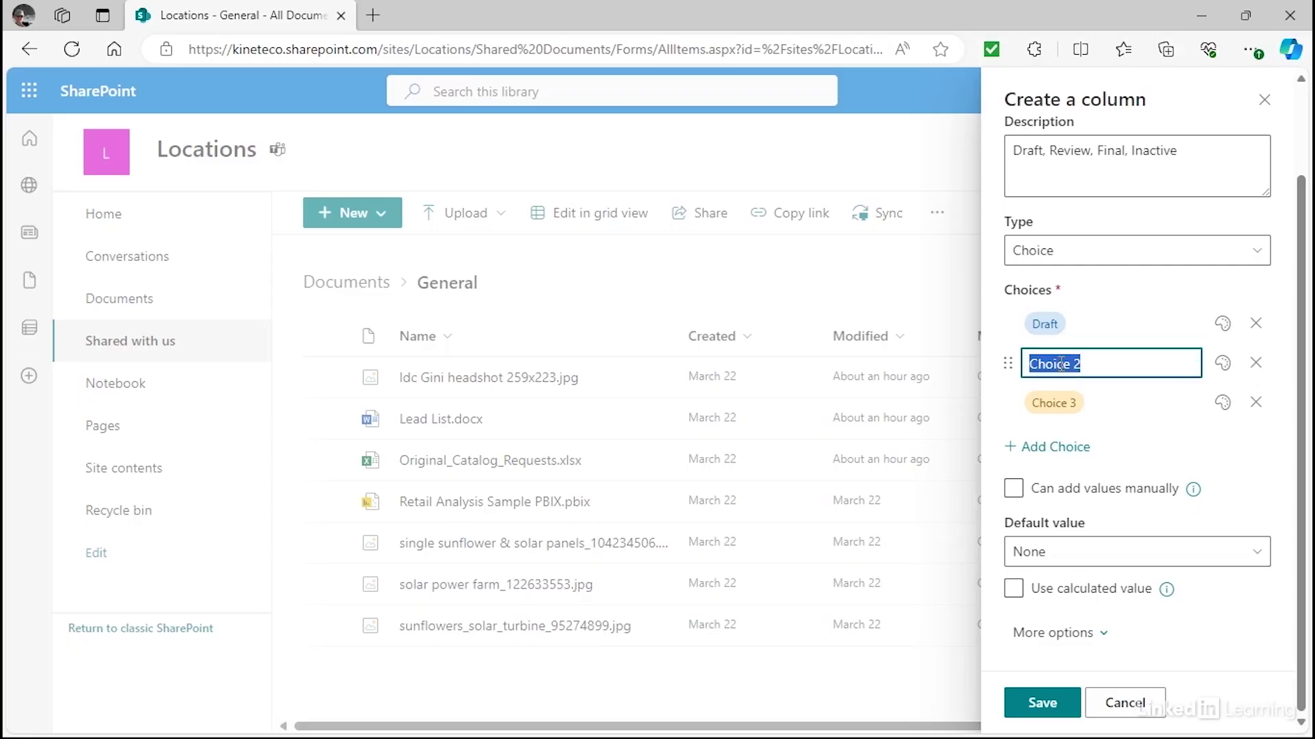
pyautogui.write('Review')
pyautogui.press('Tab')
pyautogui.press('Tab')
pyautogui.click(1079, 404)
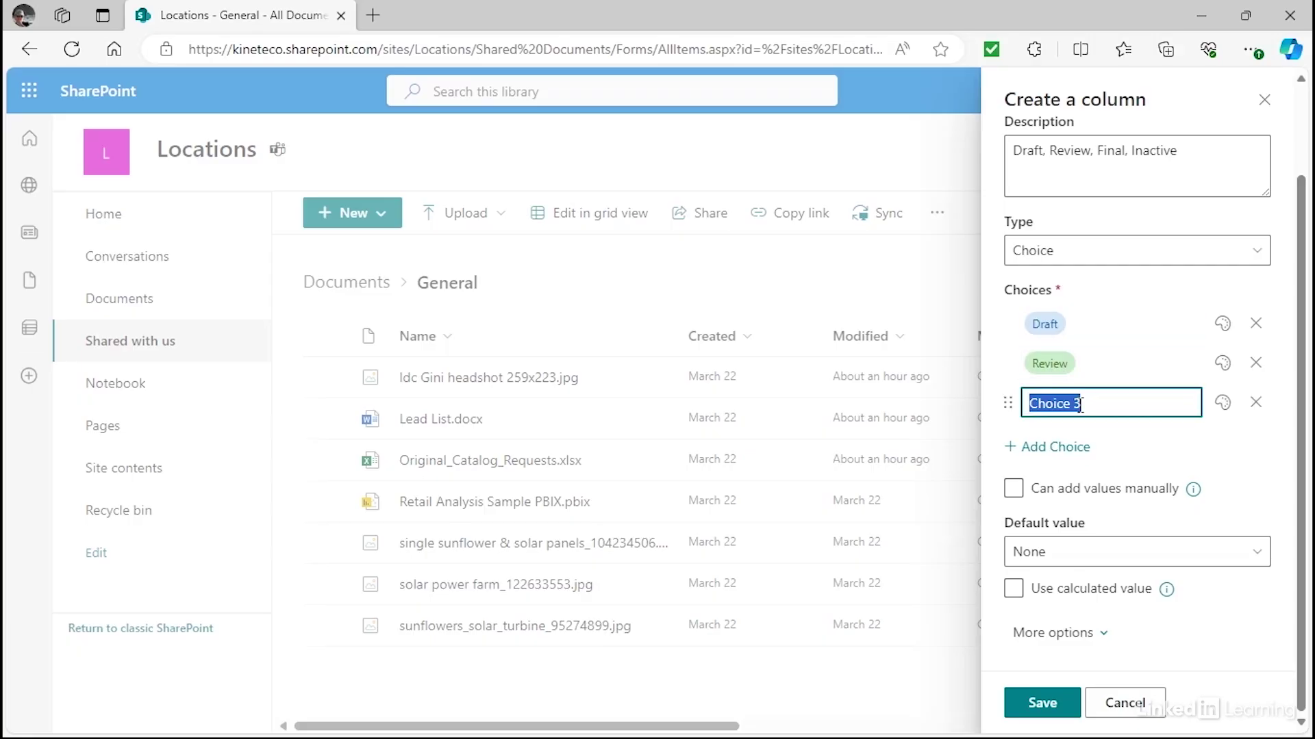
pyautogui.write('Final')
pyautogui.press('Return')
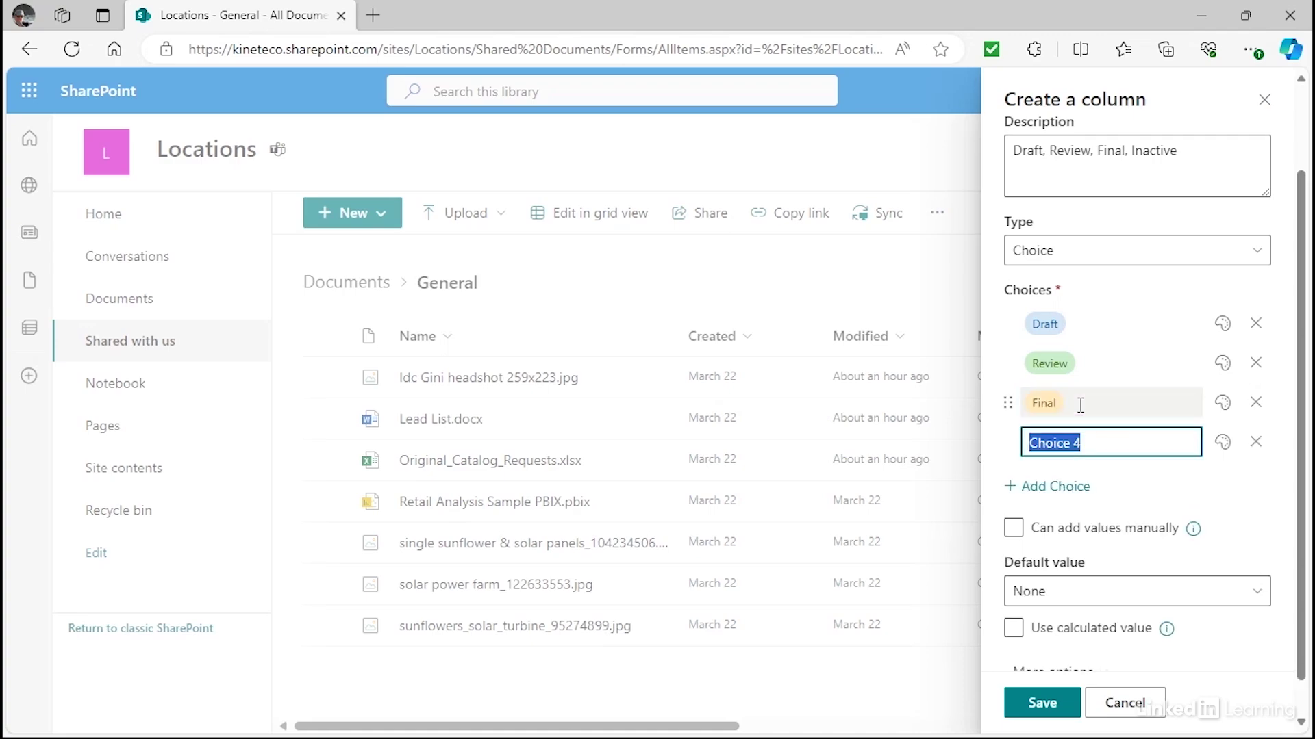
pyautogui.write('Inactive')
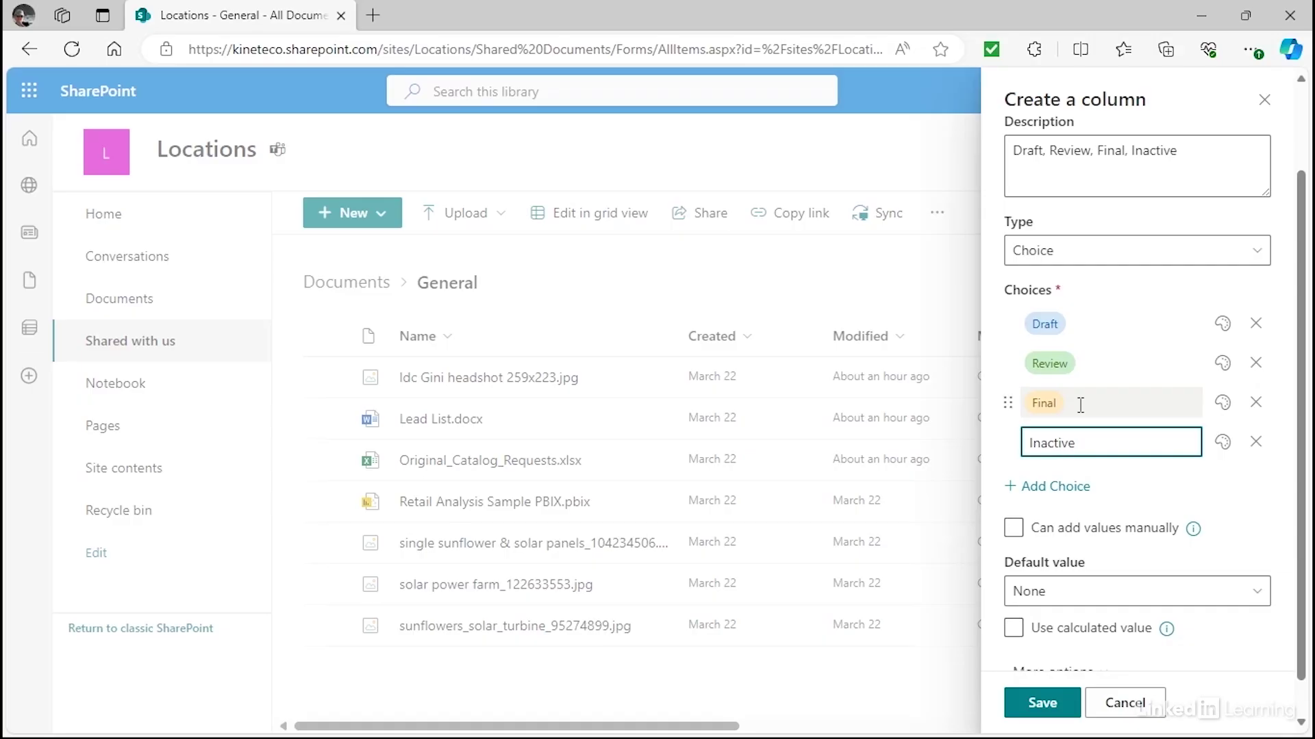
pyautogui.press('Tab')
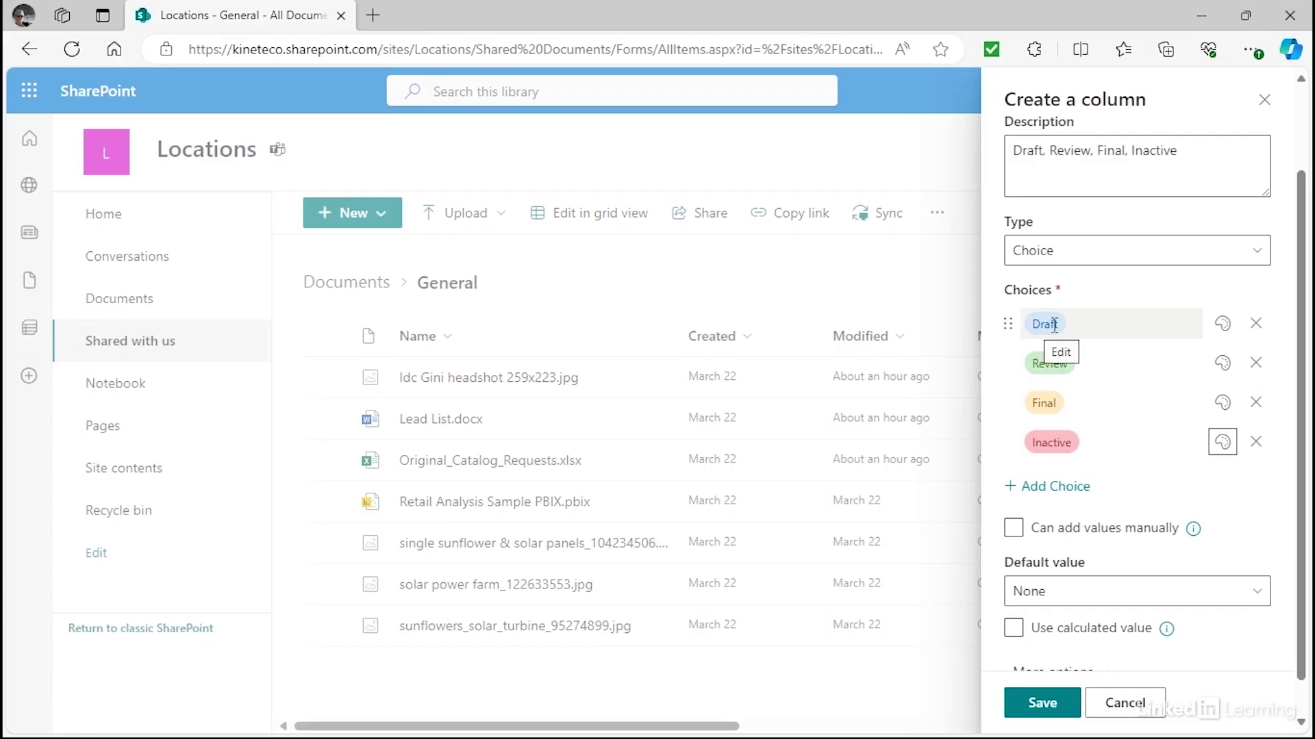
# Step: Give Draft a light pink fill and Final a dark indigo fill
pyautogui.click(1221, 326)
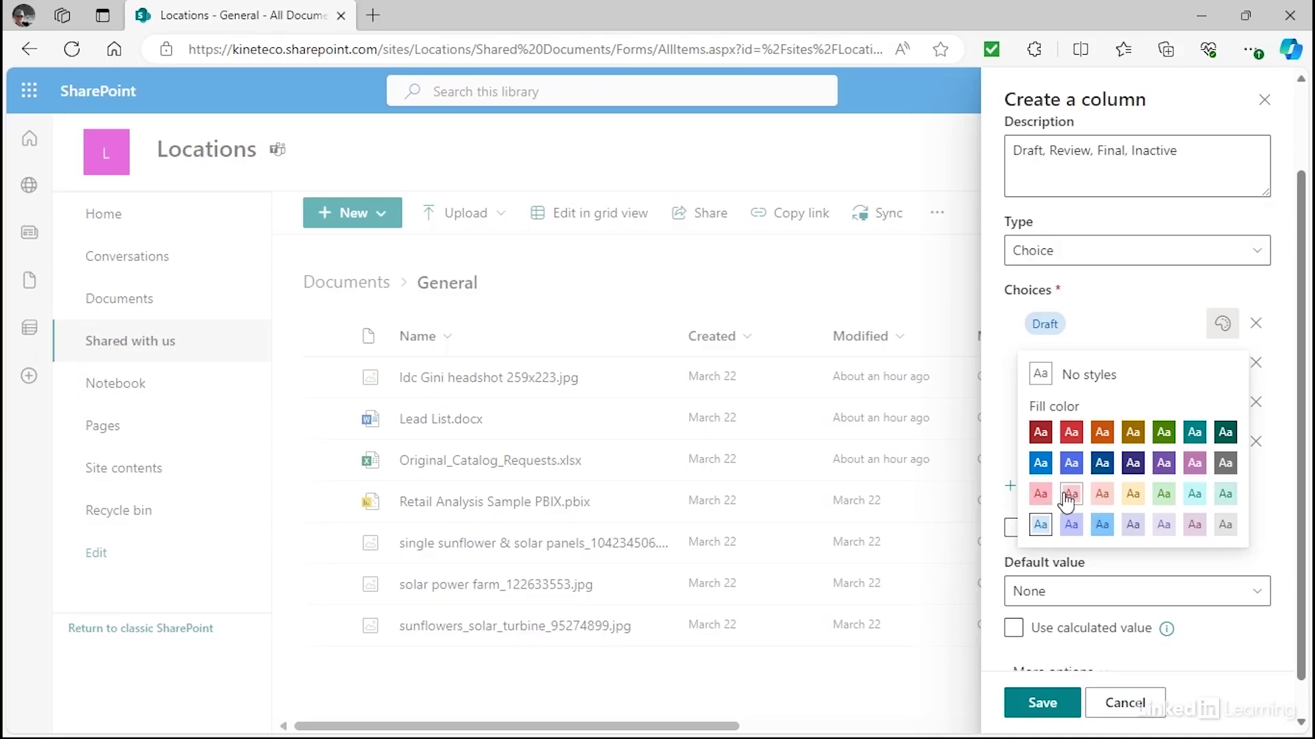
pyautogui.click(1097, 496)
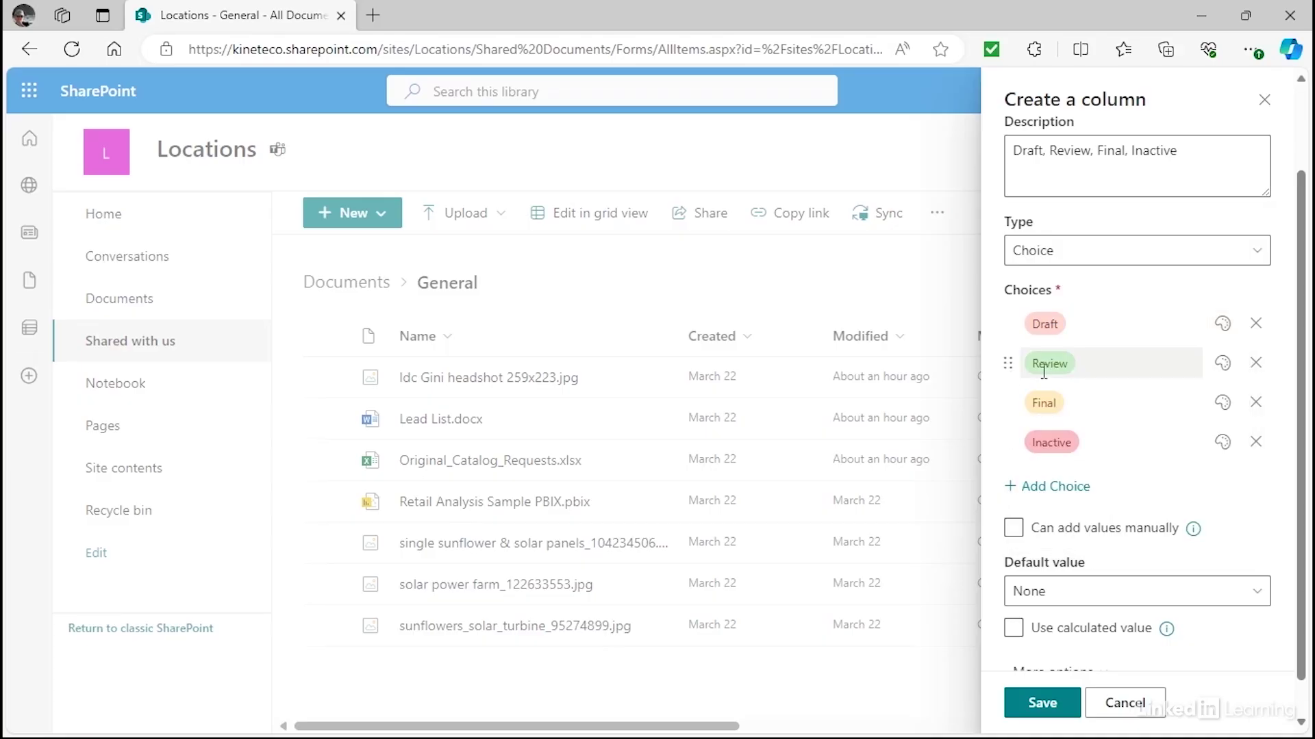
pyautogui.doubleClick(1044, 406)
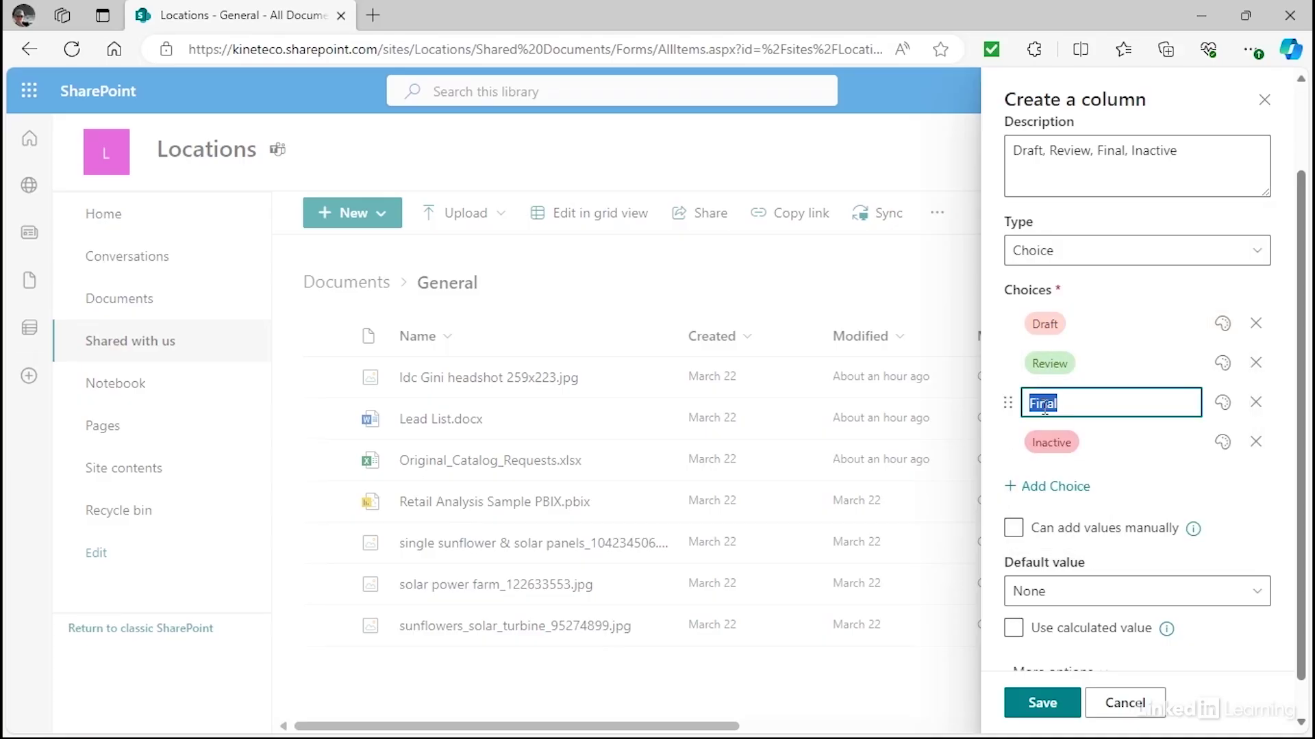
pyautogui.click(1222, 403)
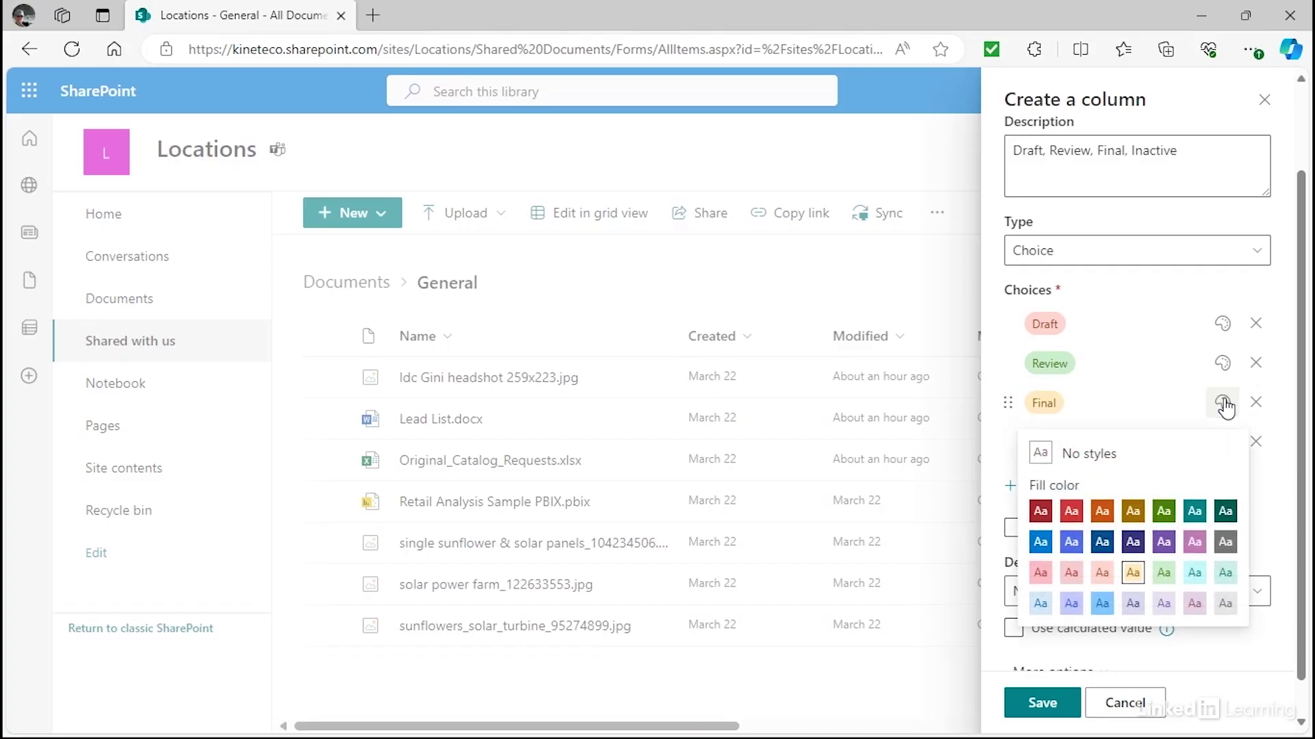
pyautogui.click(1134, 544)
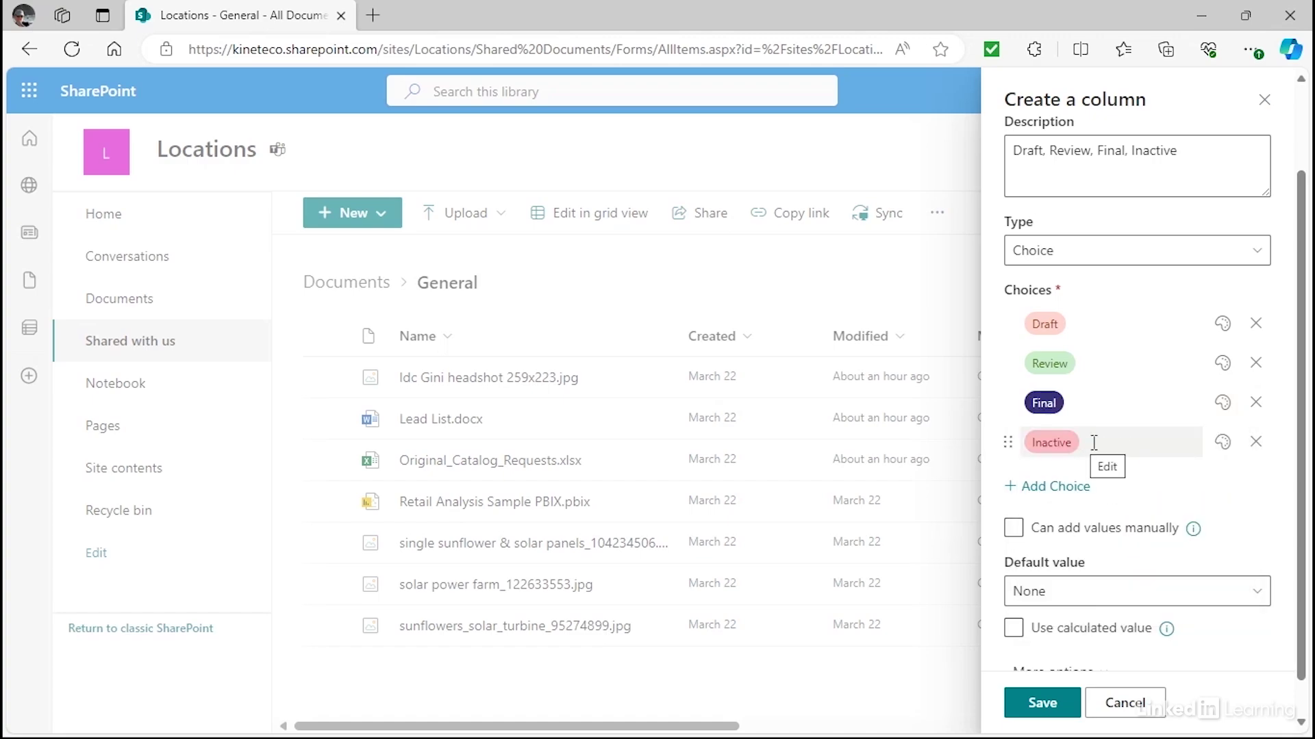
# Step: Change Draft's fill to red and give Inactive a dark grey fill
pyautogui.click(1222, 442)
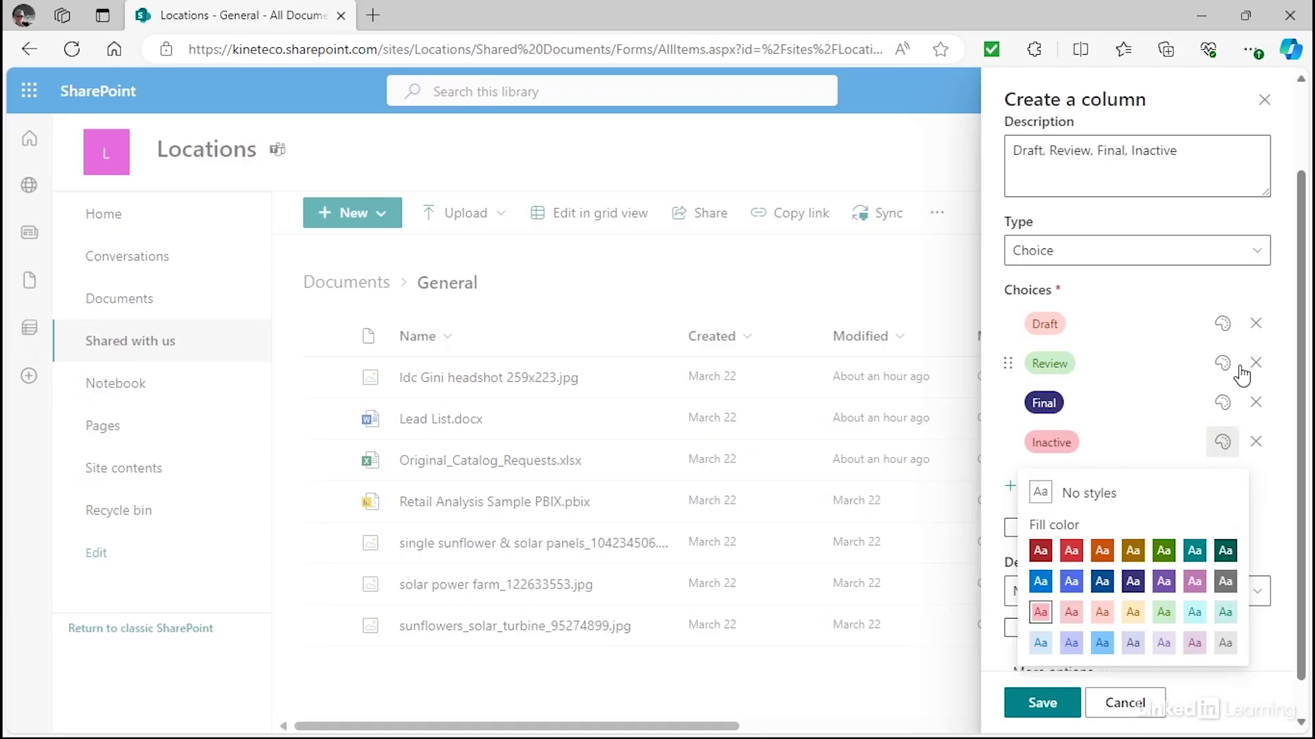
pyautogui.click(1222, 326)
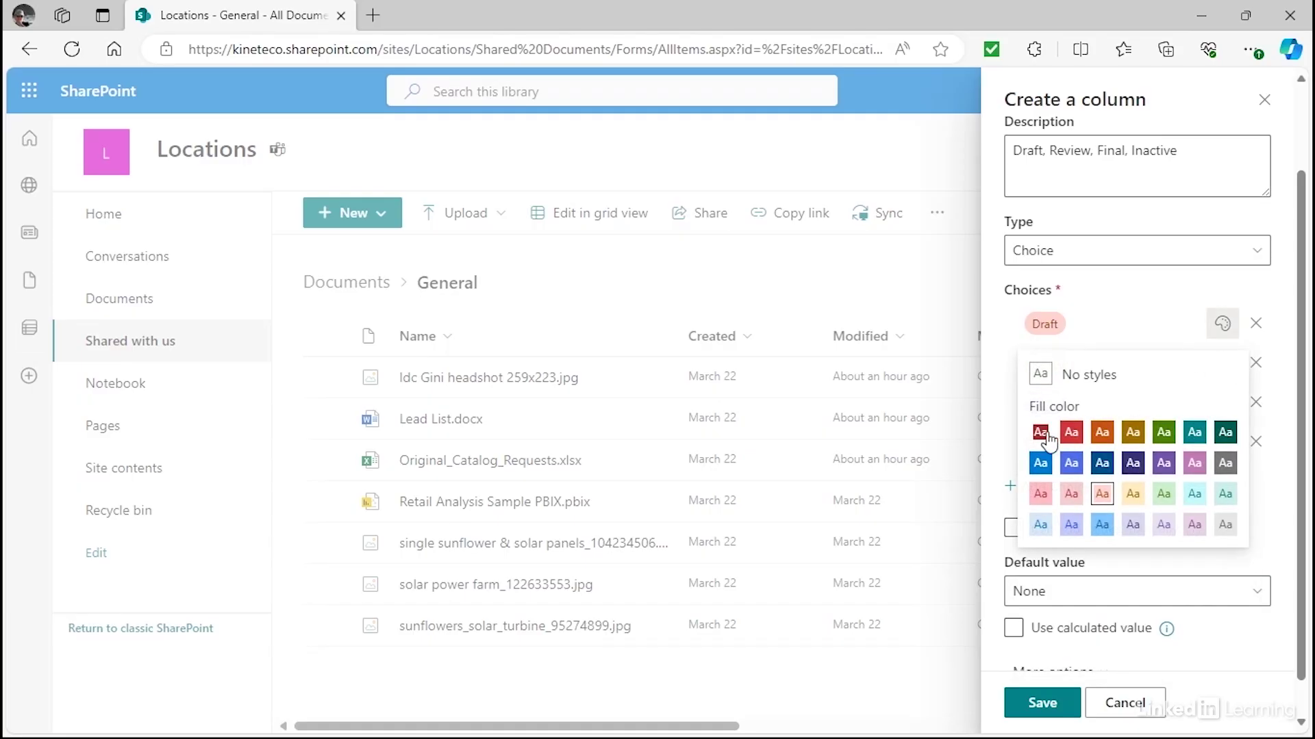
pyautogui.click(1071, 434)
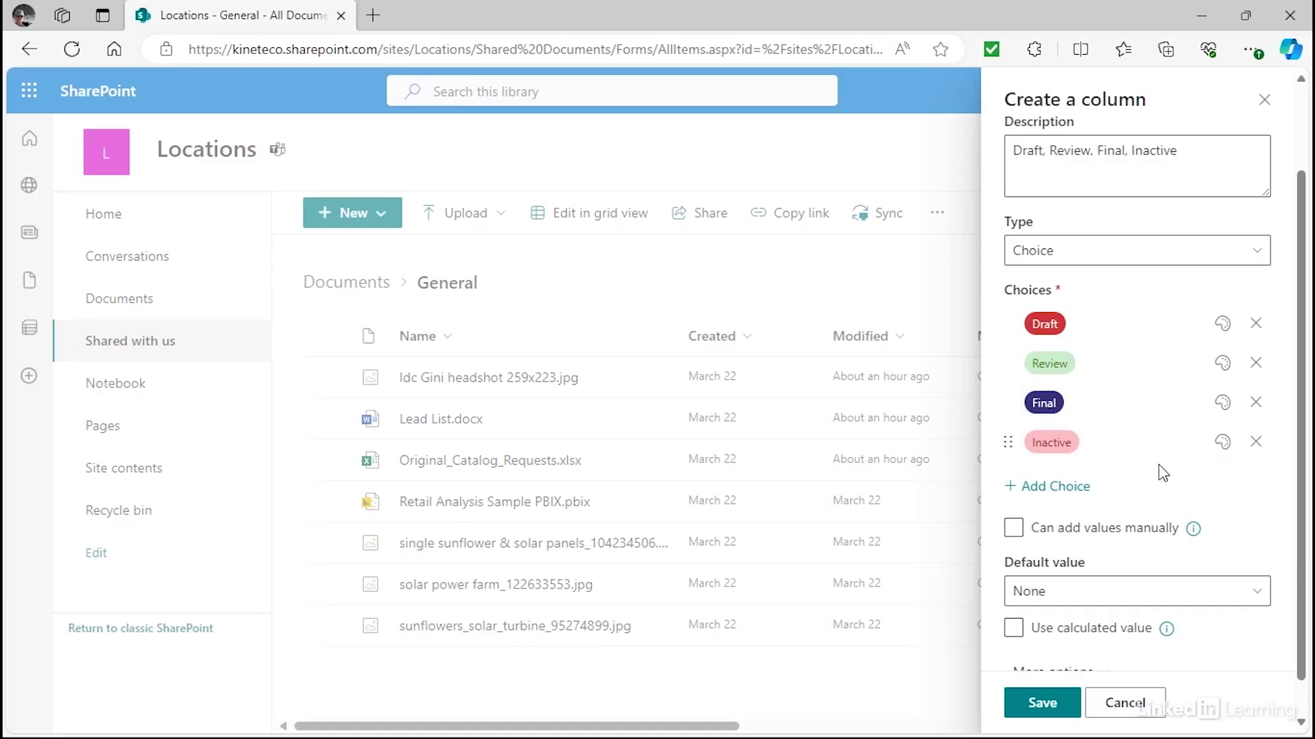
pyautogui.click(1223, 442)
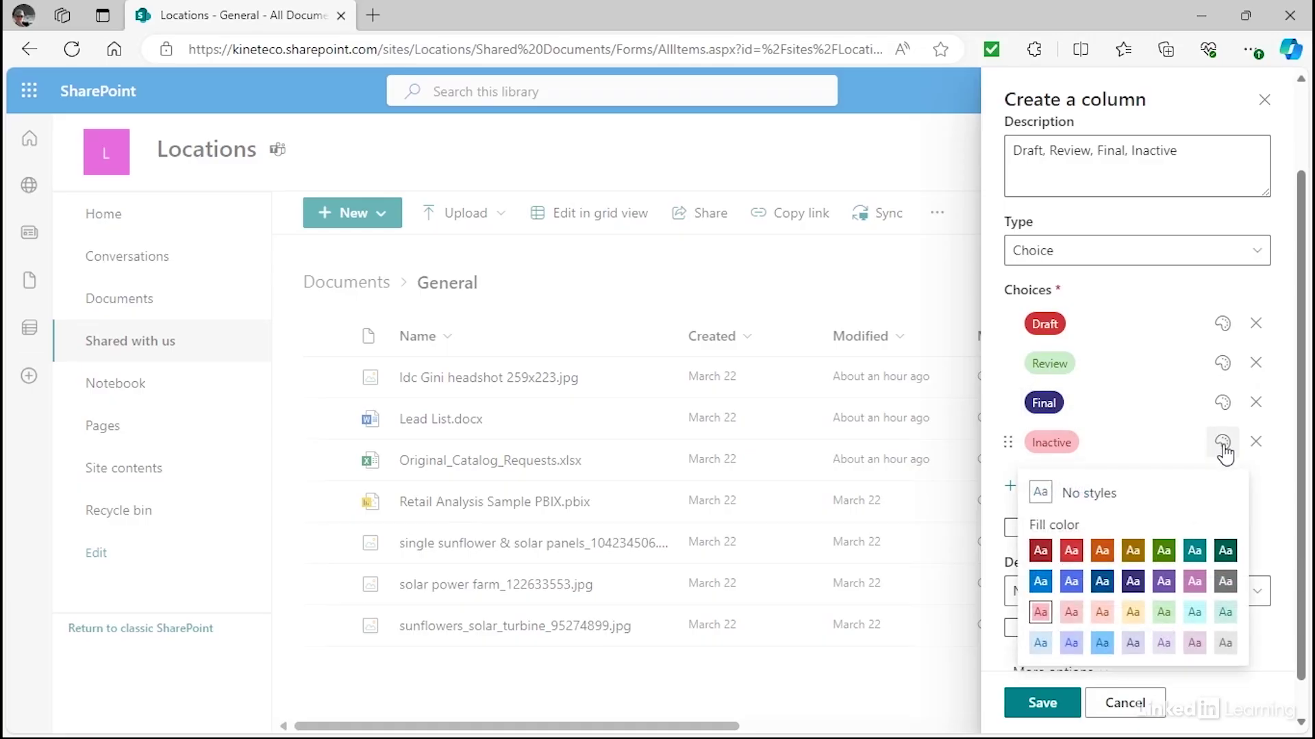
pyautogui.click(1225, 579)
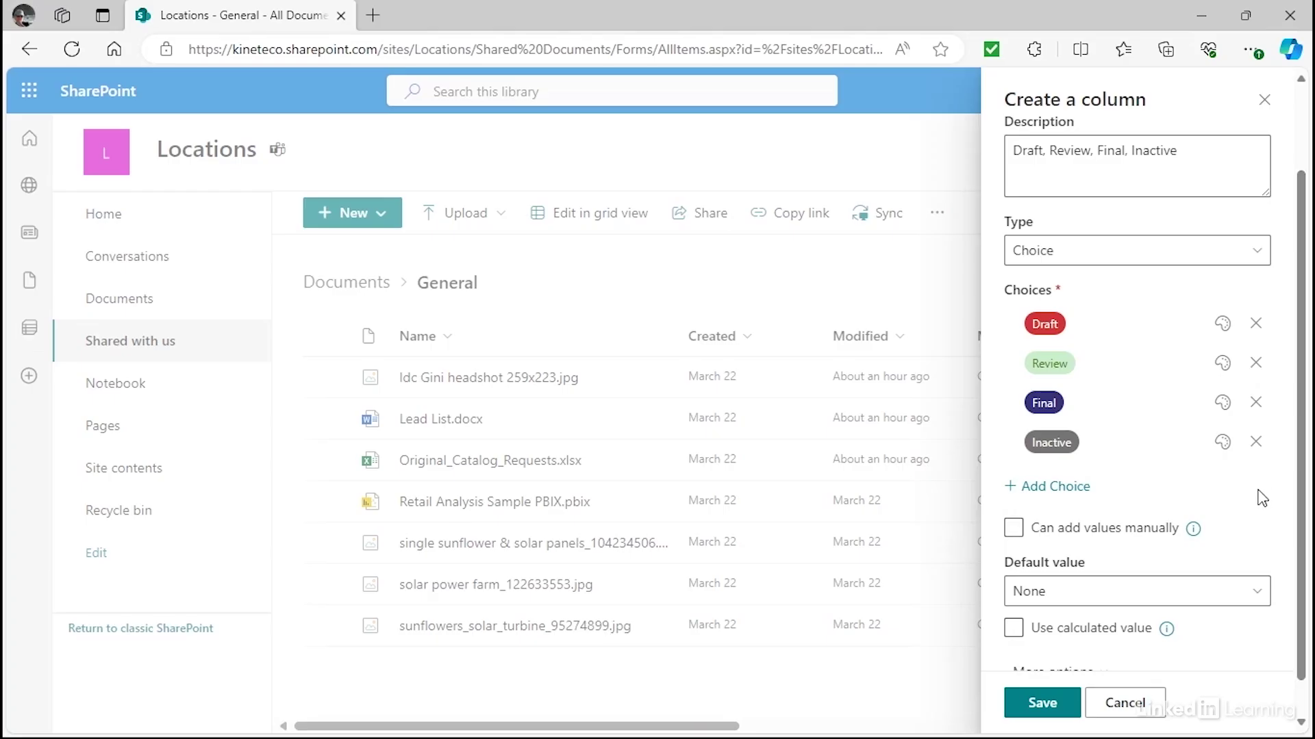
pyautogui.scroll(-1, 1266, 496)
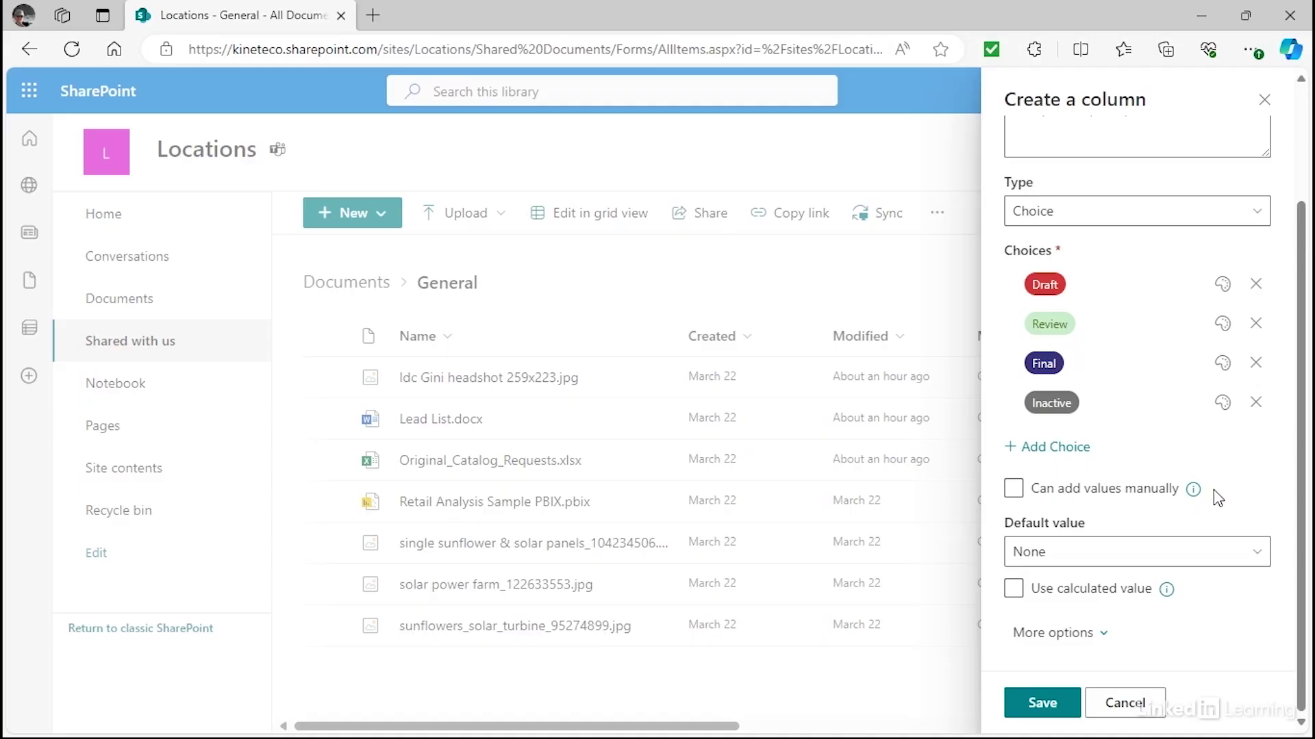
# Step: Try Draft as the default value, then reset the default back to None
pyautogui.click(1262, 559)
pyautogui.press('Down')
pyautogui.press('Return')
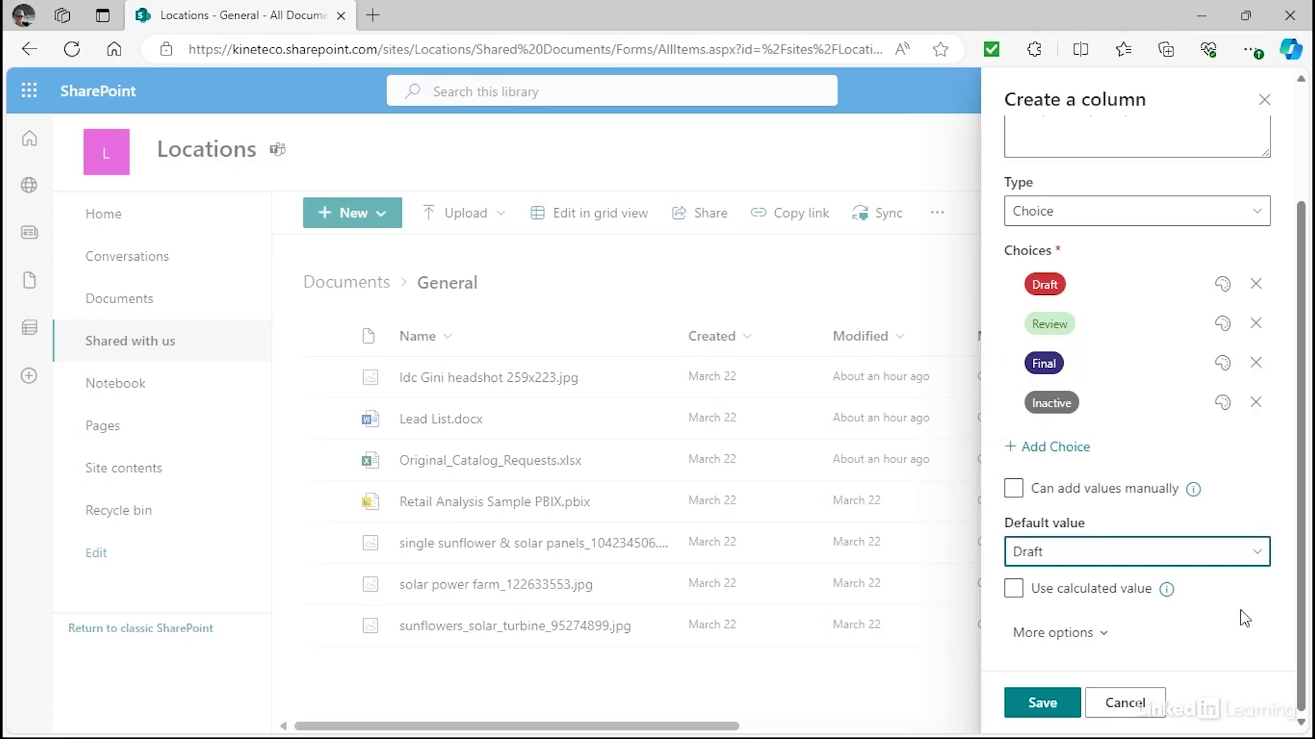
pyautogui.click(1260, 556)
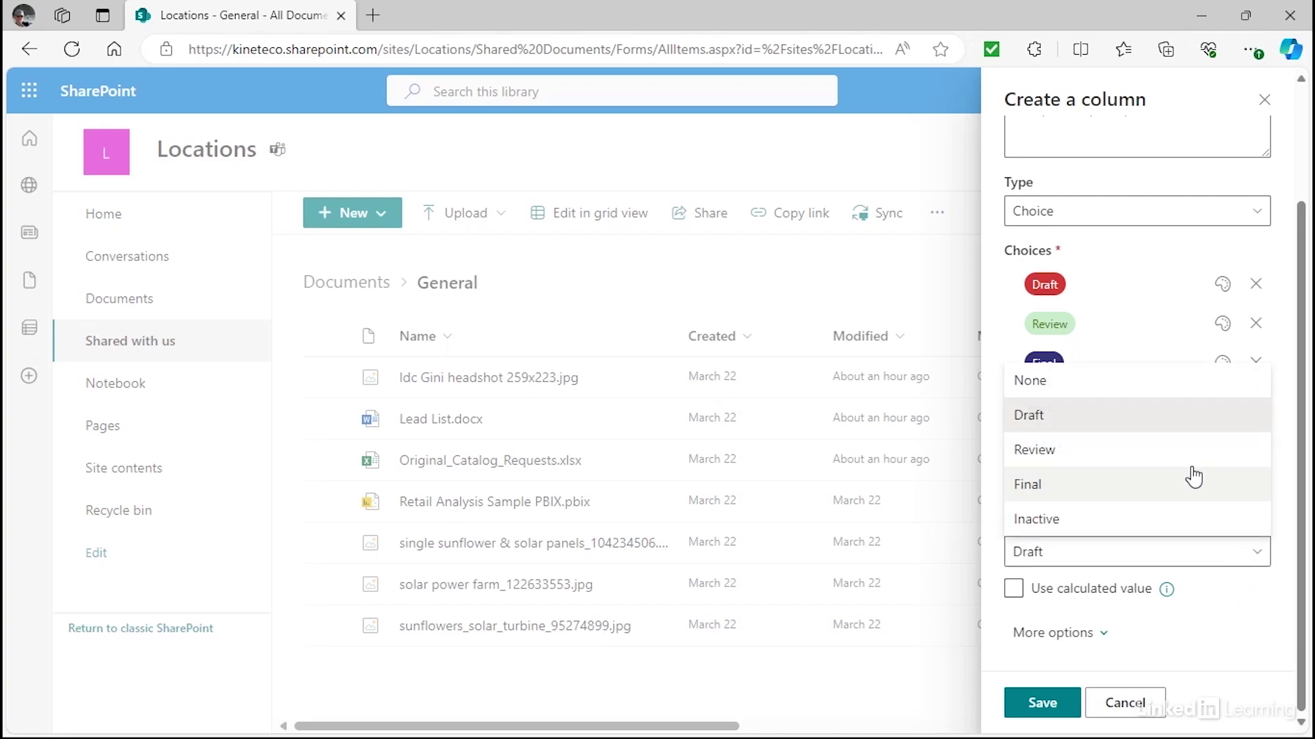
pyautogui.click(1086, 384)
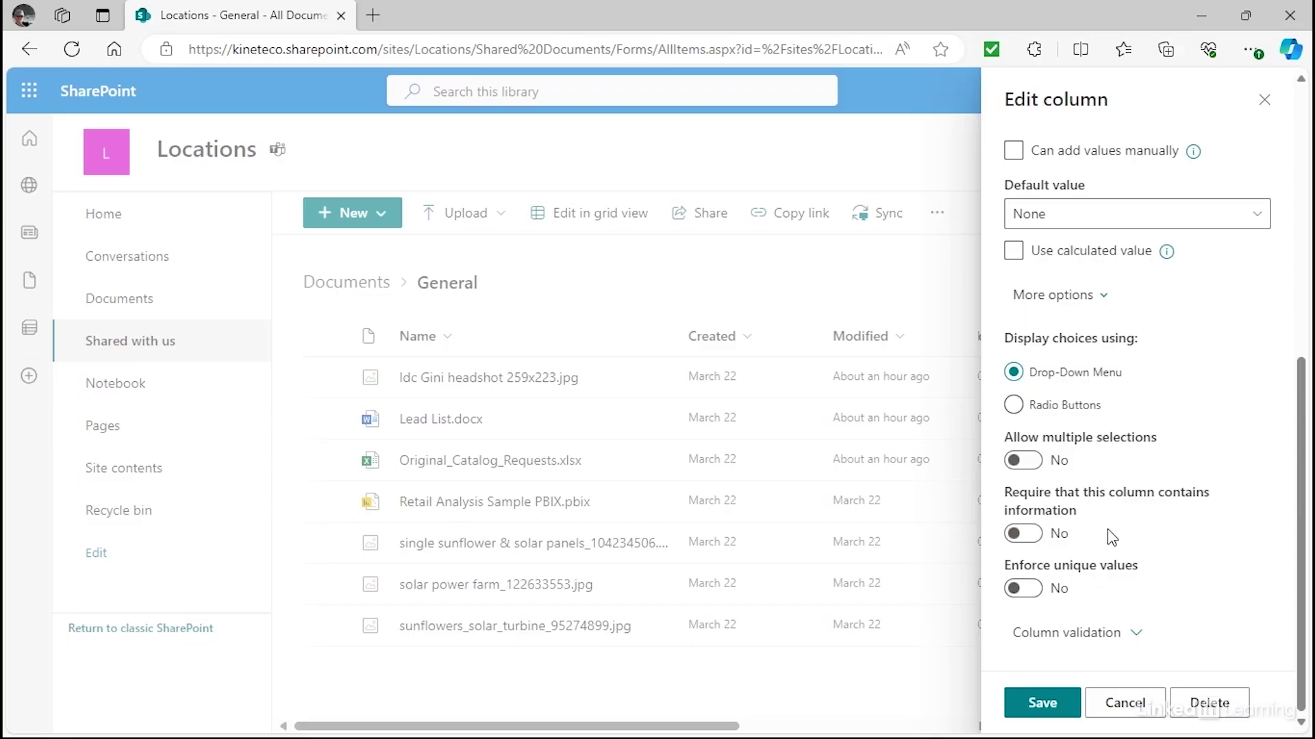
# Step: Turn the required-value setting on and back off, then save the Category column
pyautogui.click(1027, 535)
pyautogui.click(1031, 536)
pyautogui.scroll(2, 1174, 543)
pyautogui.scroll(-2, 1175, 542)
pyautogui.click(1046, 703)
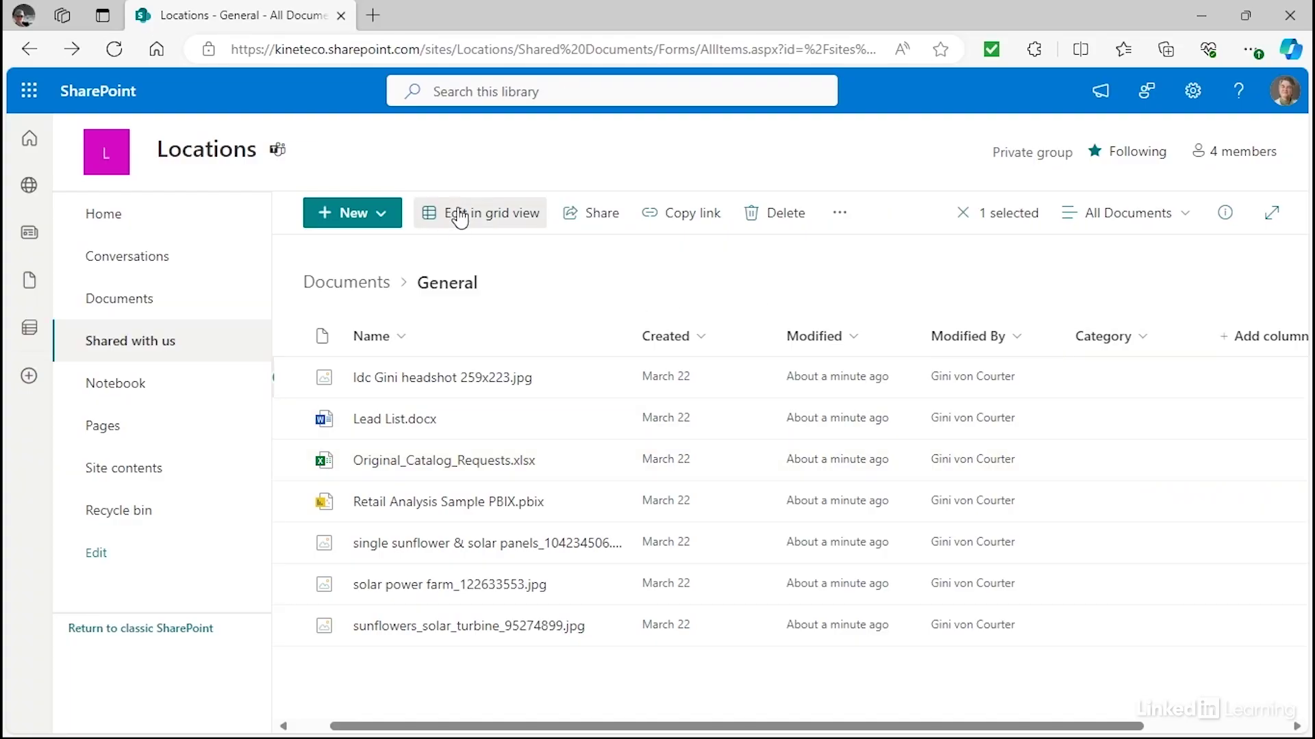
# Step: In grid view, set the first file's Category to Final, fill it down all rows, and exit
pyautogui.click(457, 214)
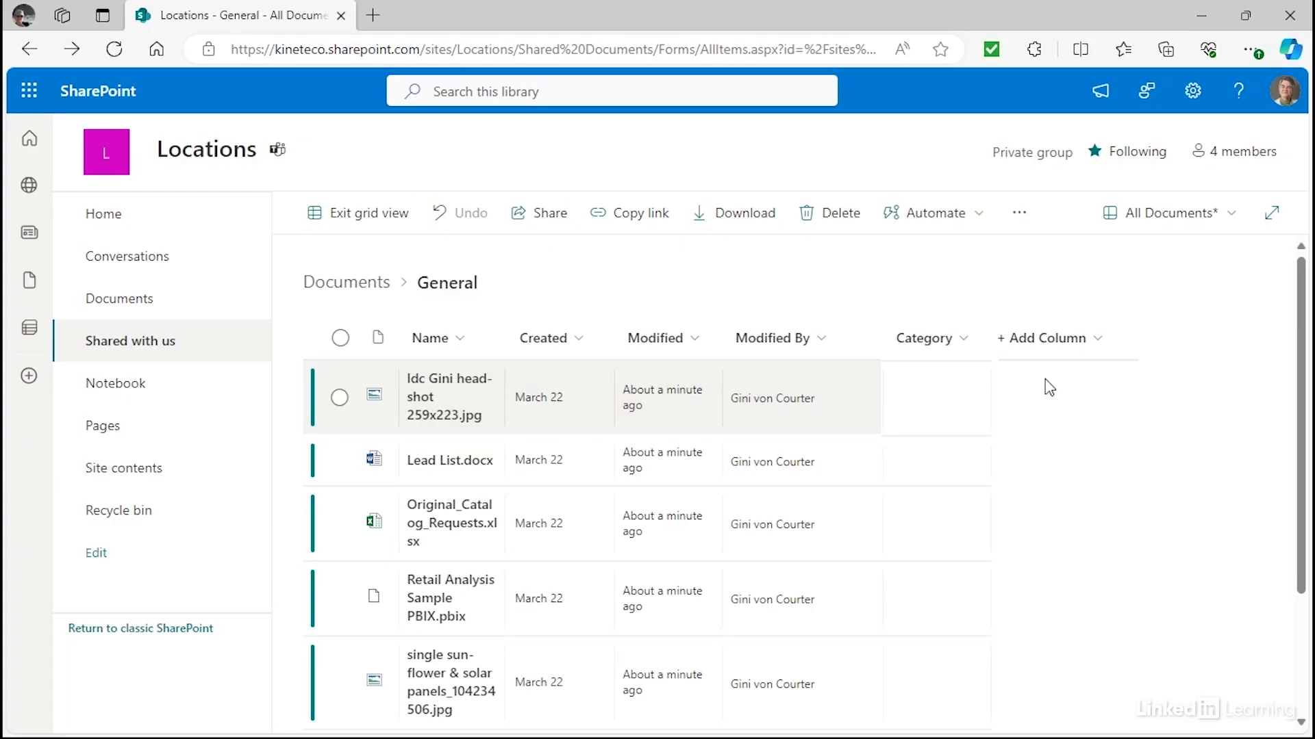
pyautogui.click(948, 385)
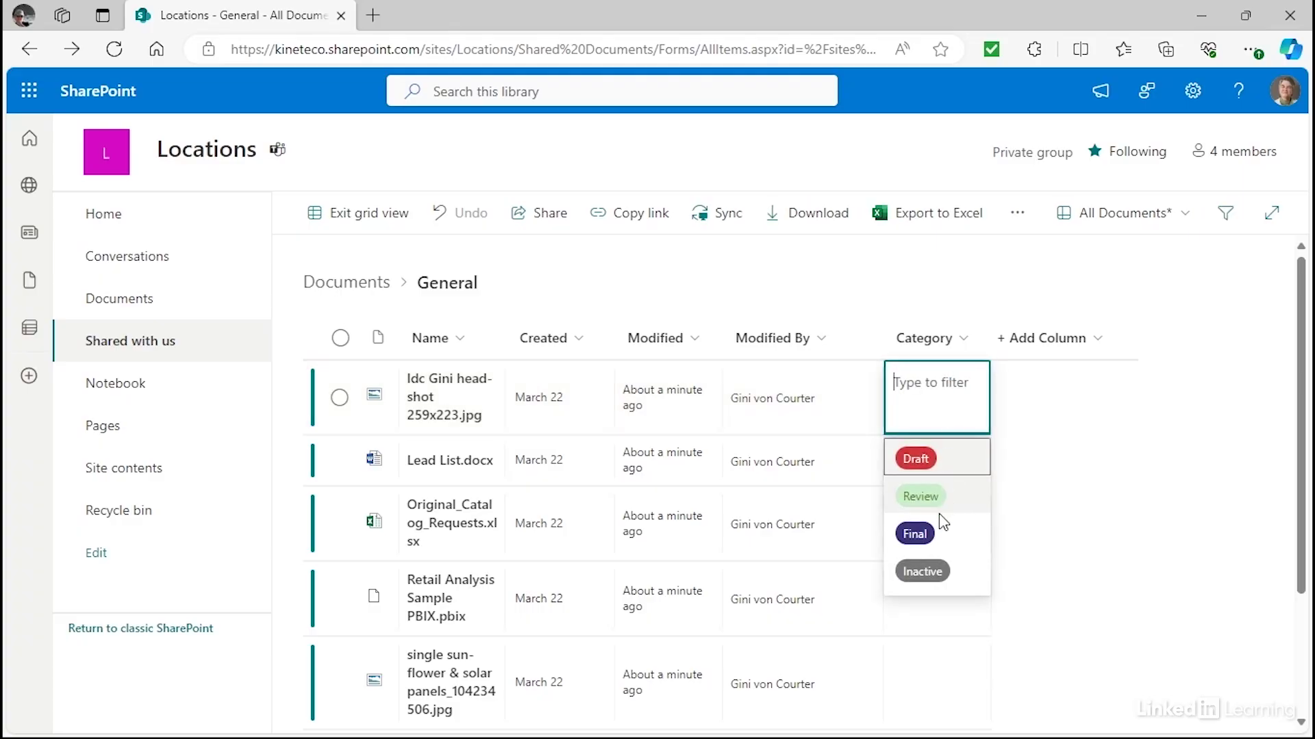
pyautogui.click(915, 533)
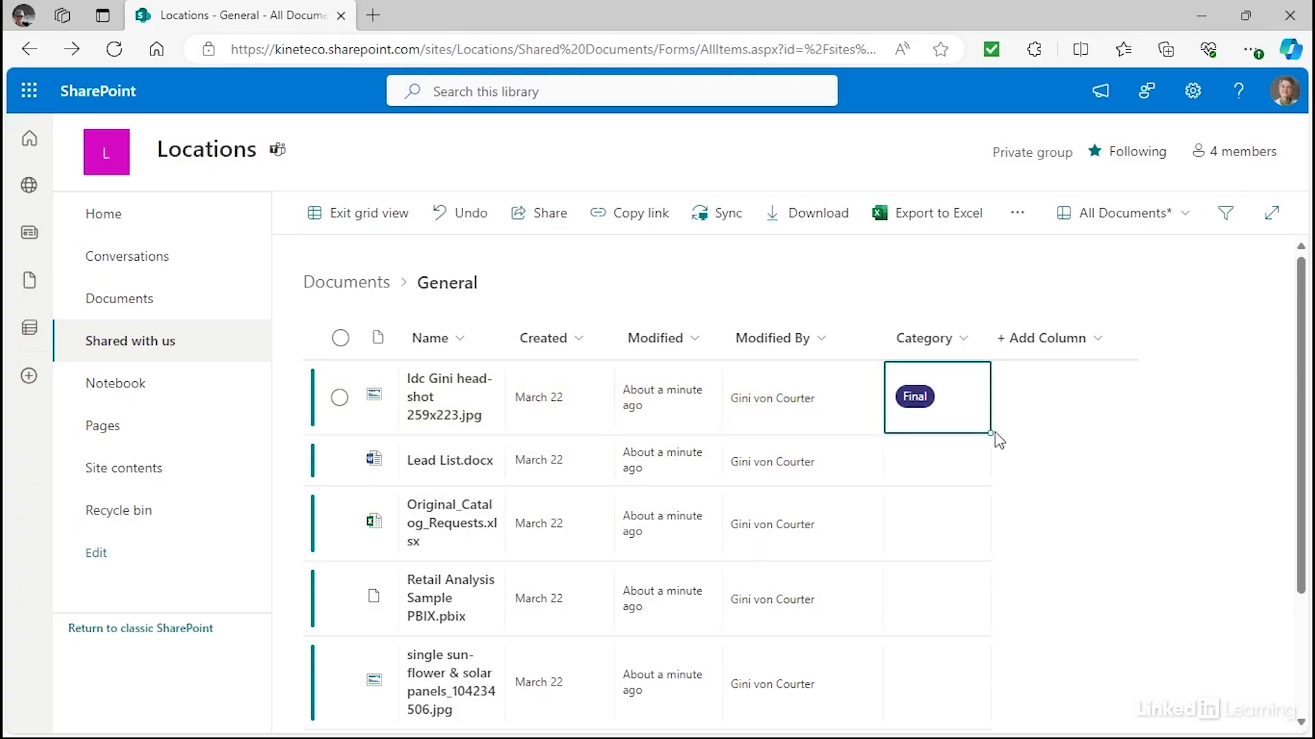
pyautogui.moveTo(992, 433); pyautogui.dragTo(983, 689)
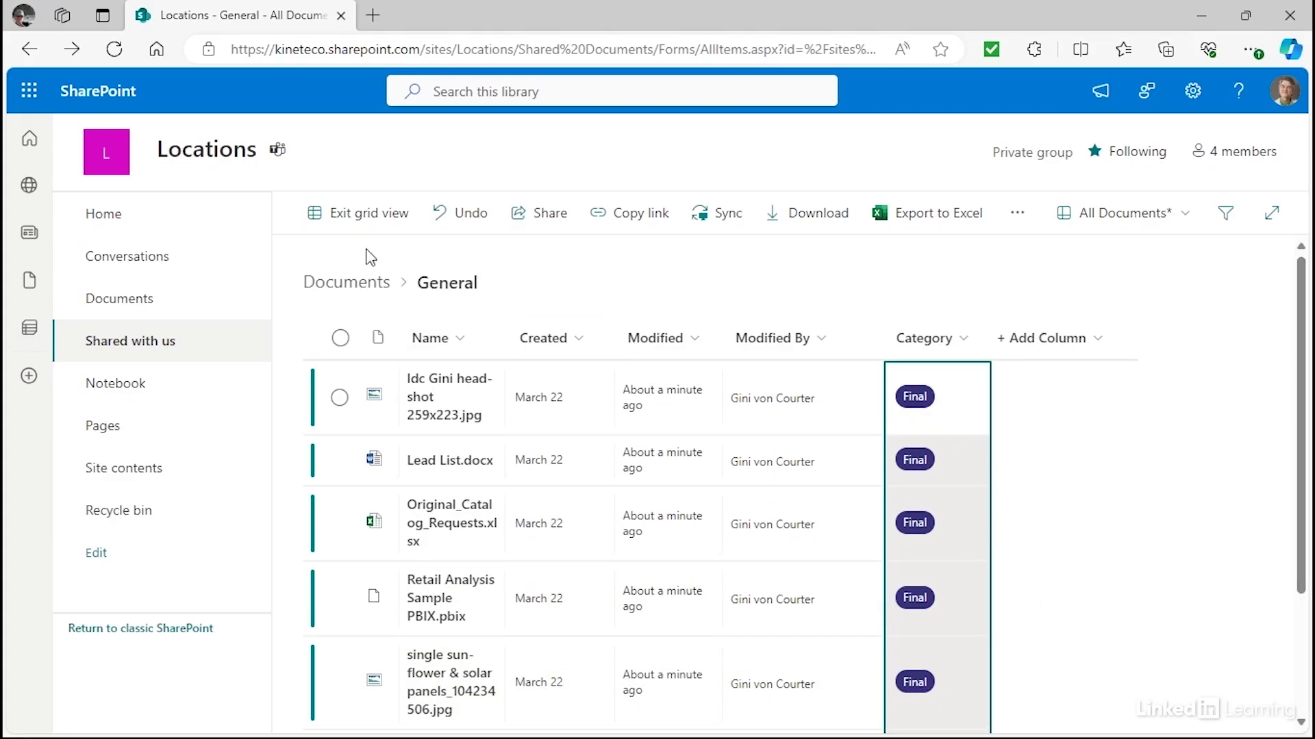
pyautogui.click(362, 213)
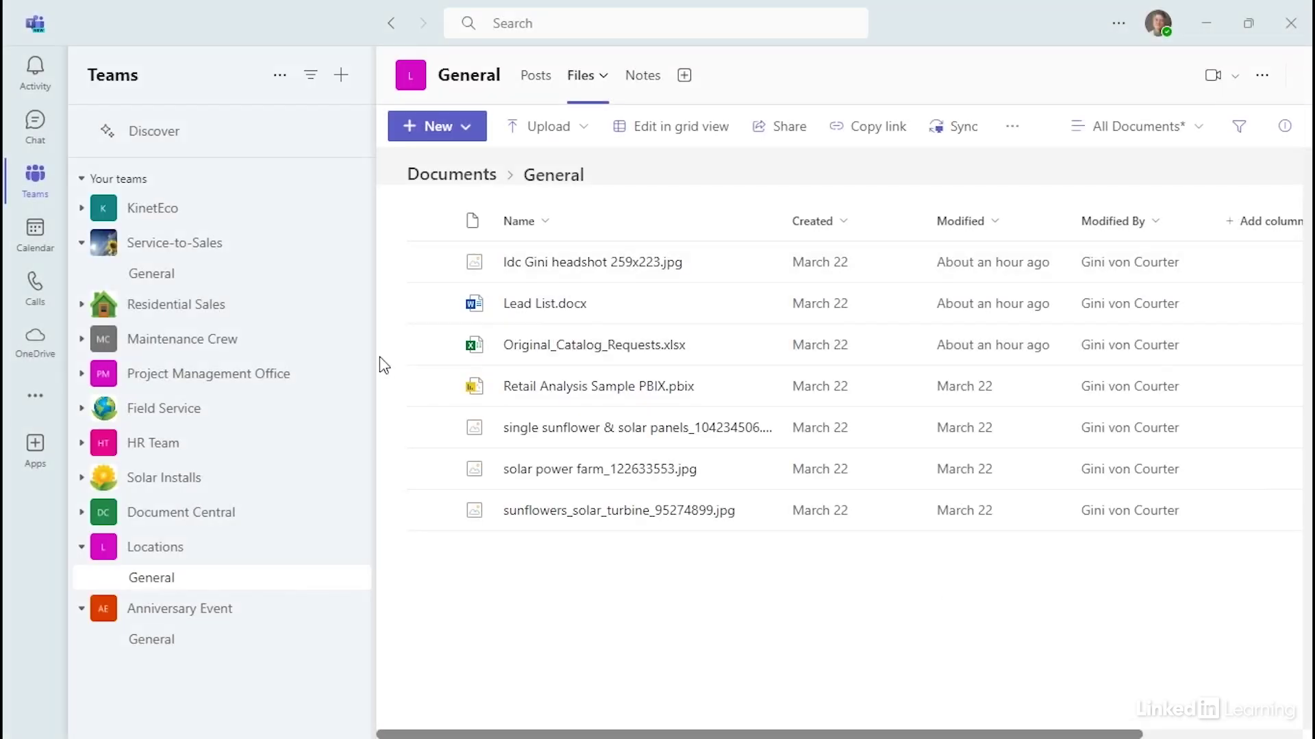
# Step: Visit the Project Management Office General channel, then return to Locations General's Files list
pyautogui.click(219, 382)
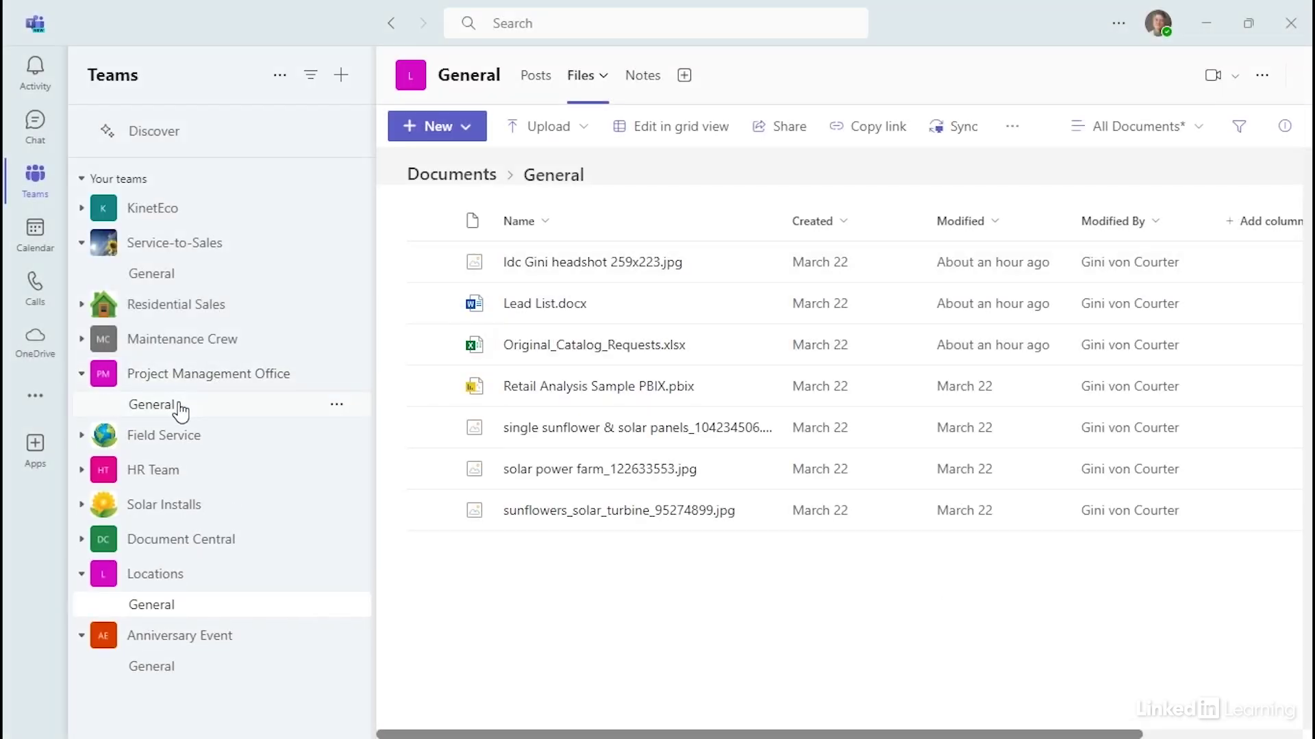
pyautogui.click(152, 405)
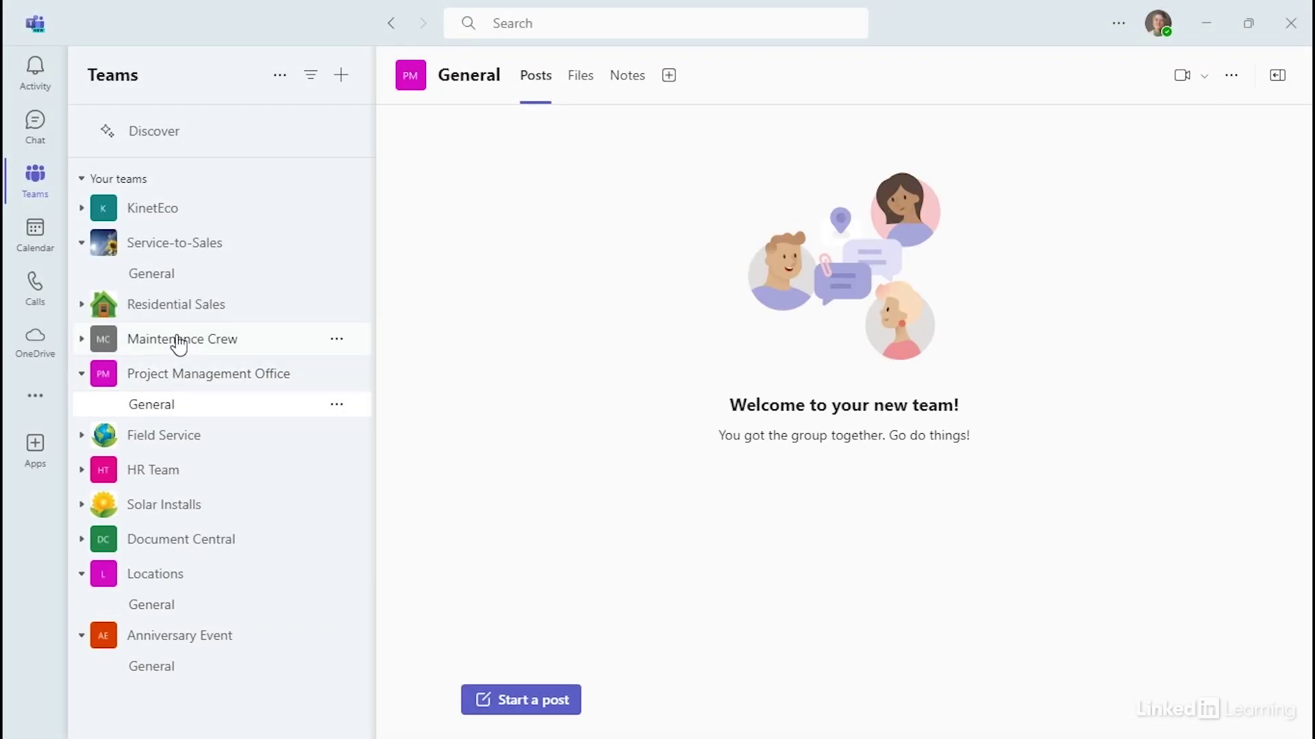
pyautogui.click(154, 606)
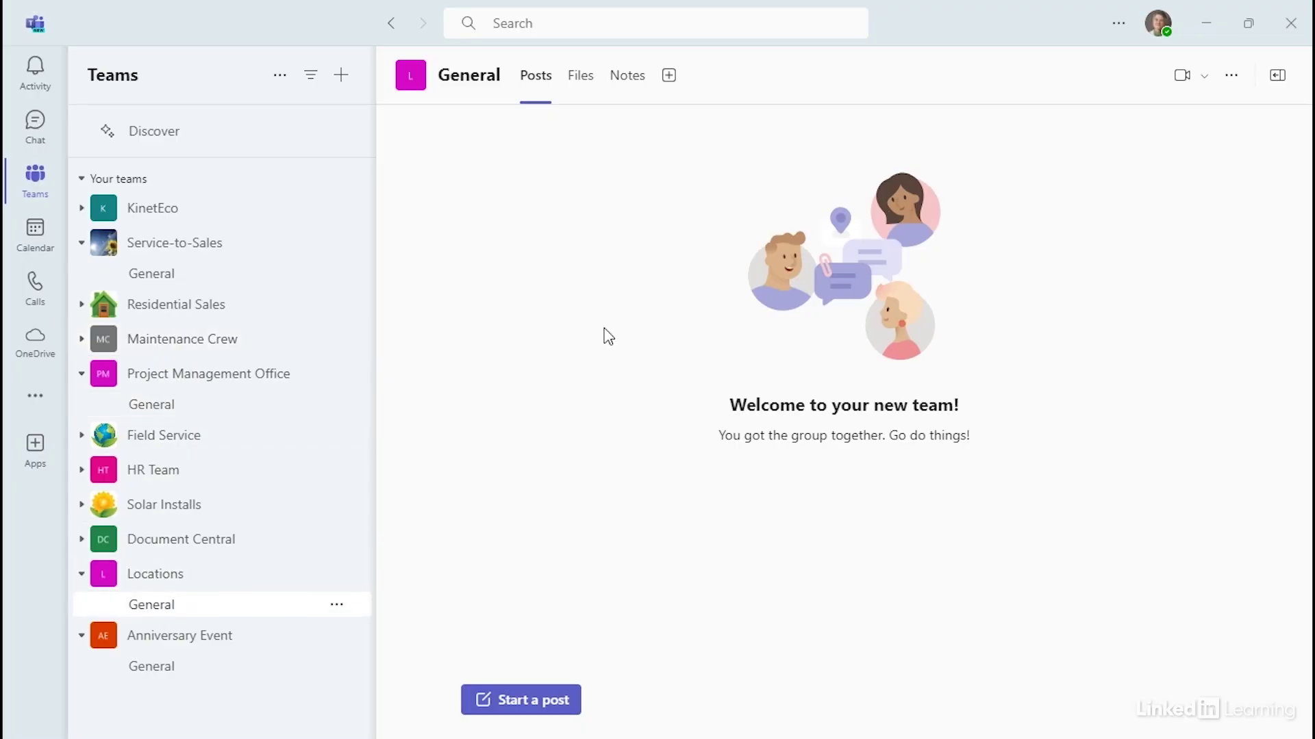
pyautogui.click(580, 78)
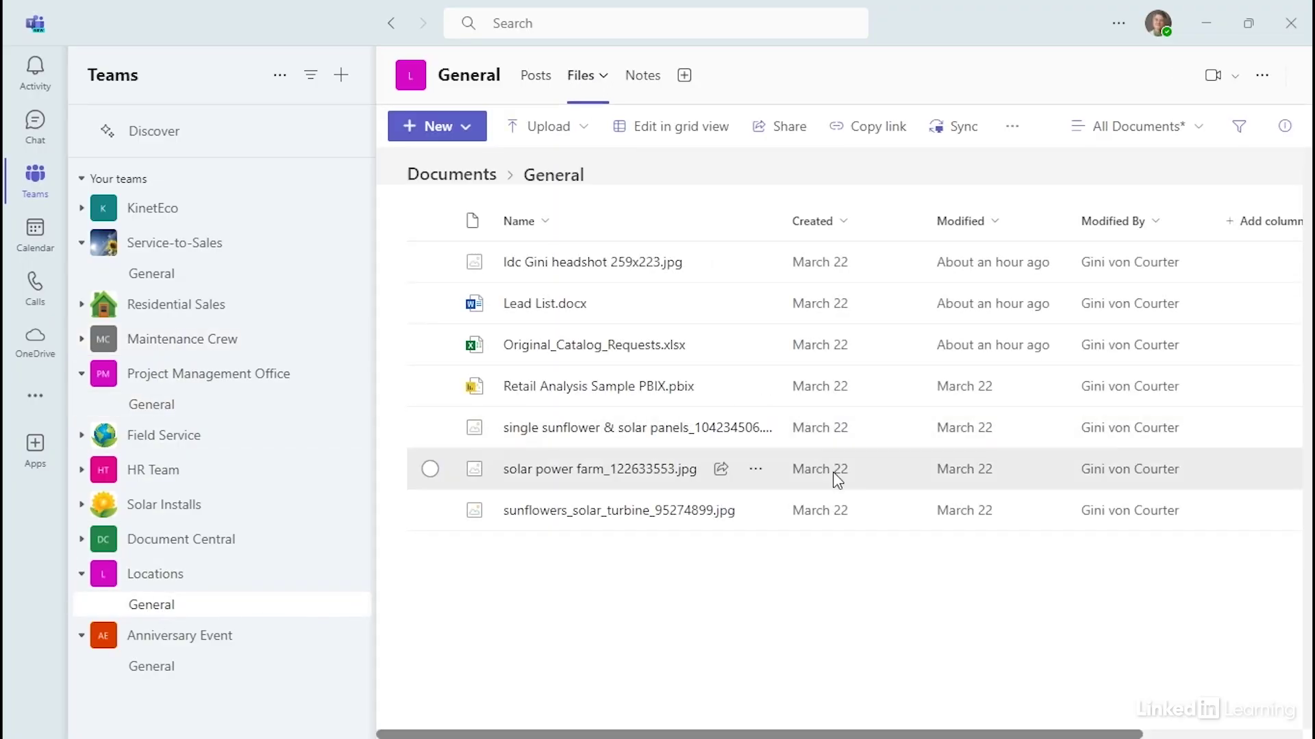